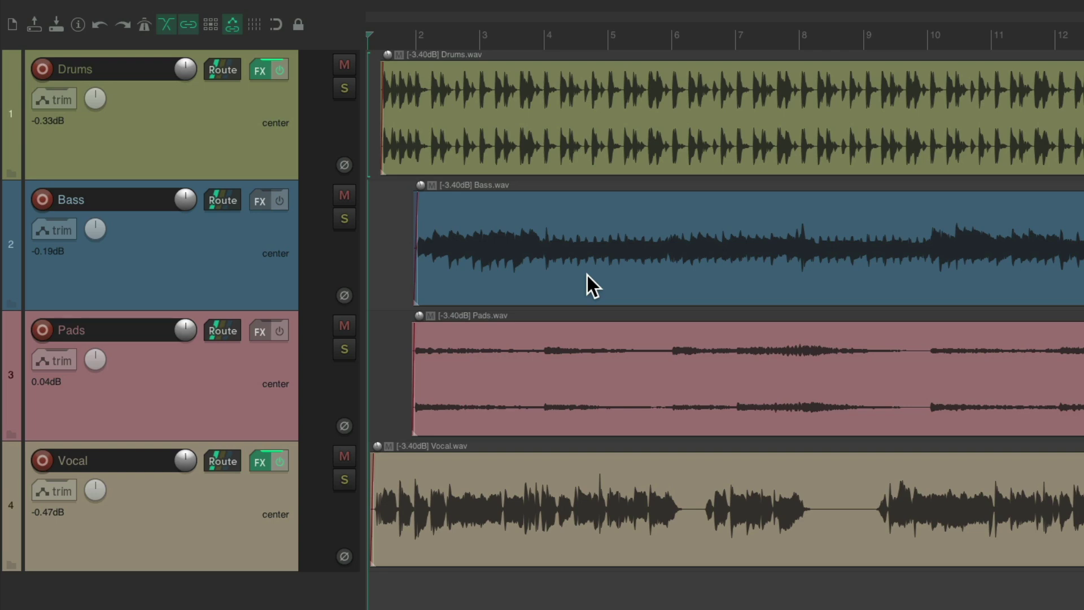
Play the four-track mix of Drums, Bass, Pads and Vocal
key(space)
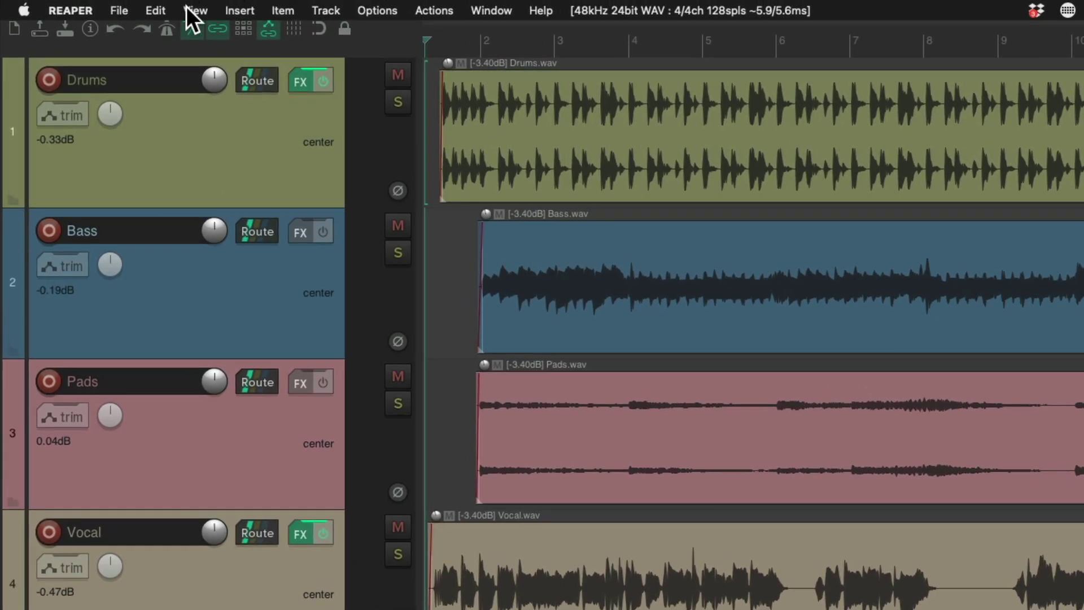
Show the master track from the View menu and briefly play the mix to watch its levels near 0 dB
click(163, 9)
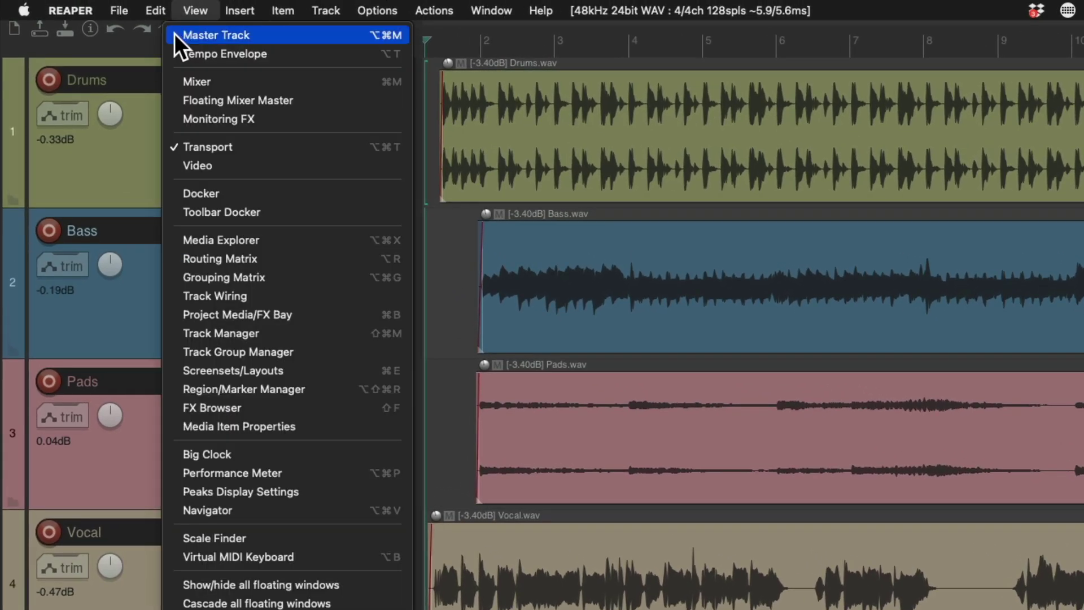
click(174, 35)
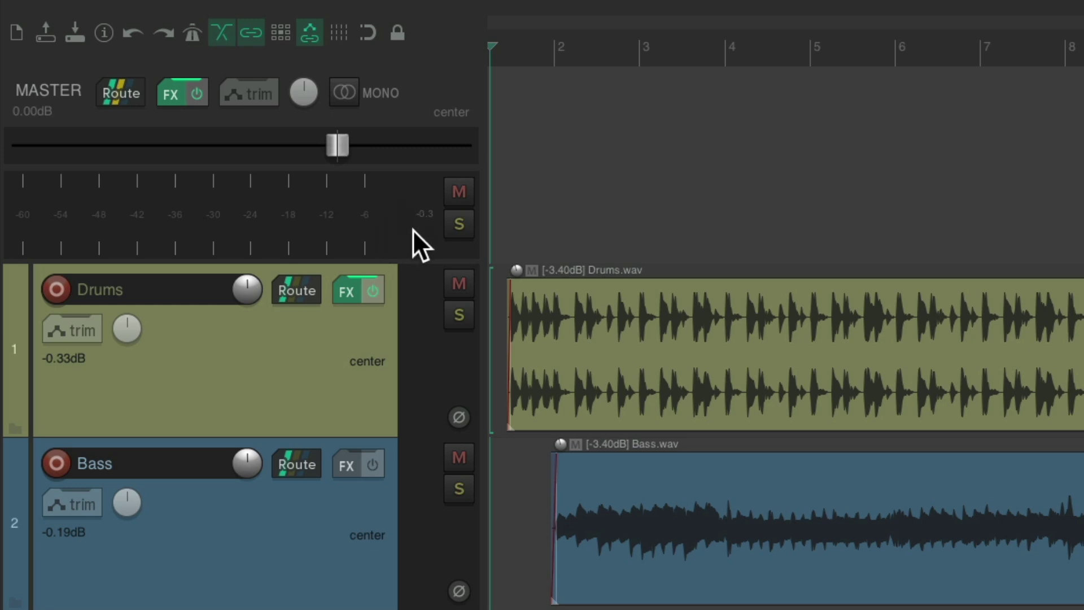
key(space)
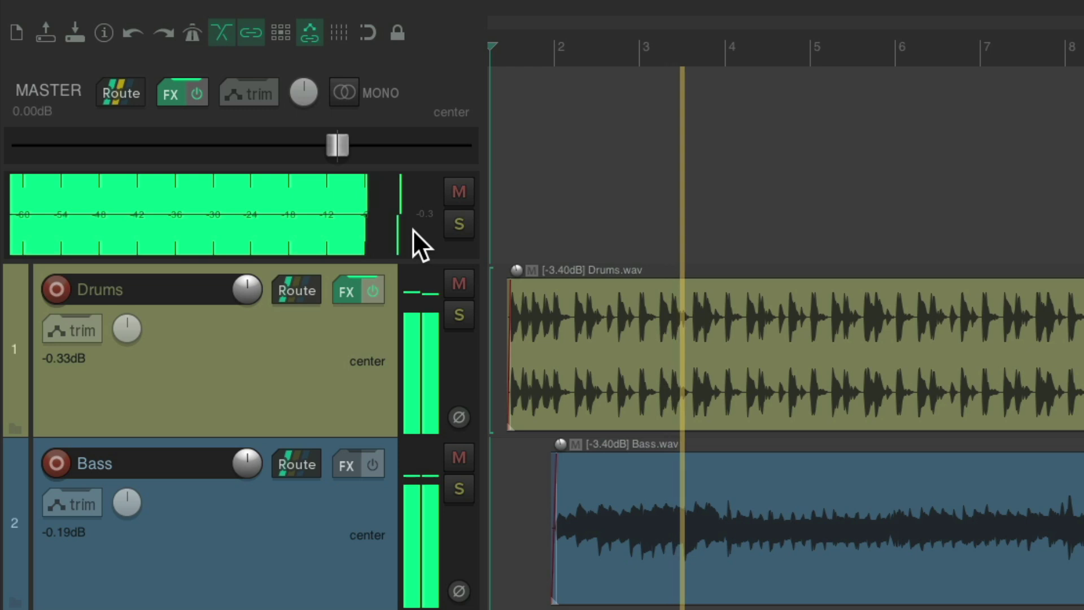
key(space)
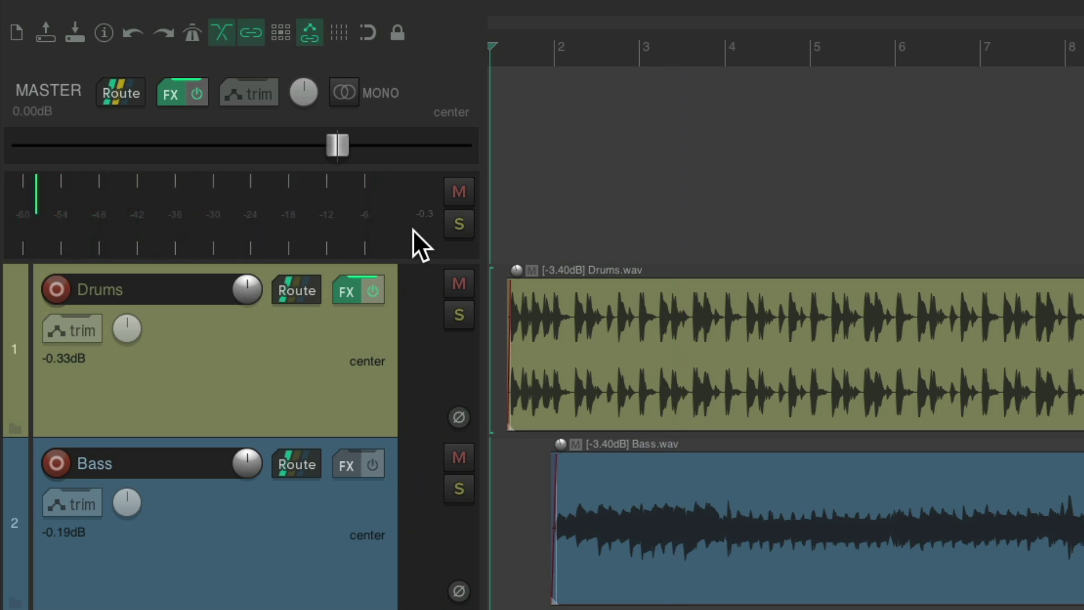
Open the master FX chain and review the 1175 Compressor, The Glue, ReaLimit and loudness meter
click(174, 99)
click(389, 66)
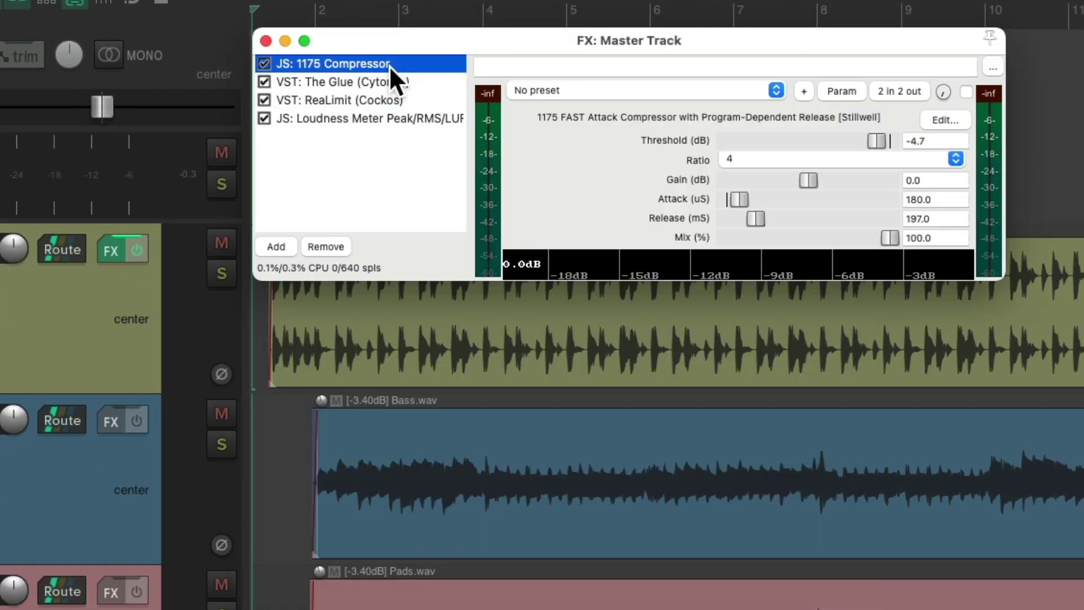
click(441, 84)
click(437, 100)
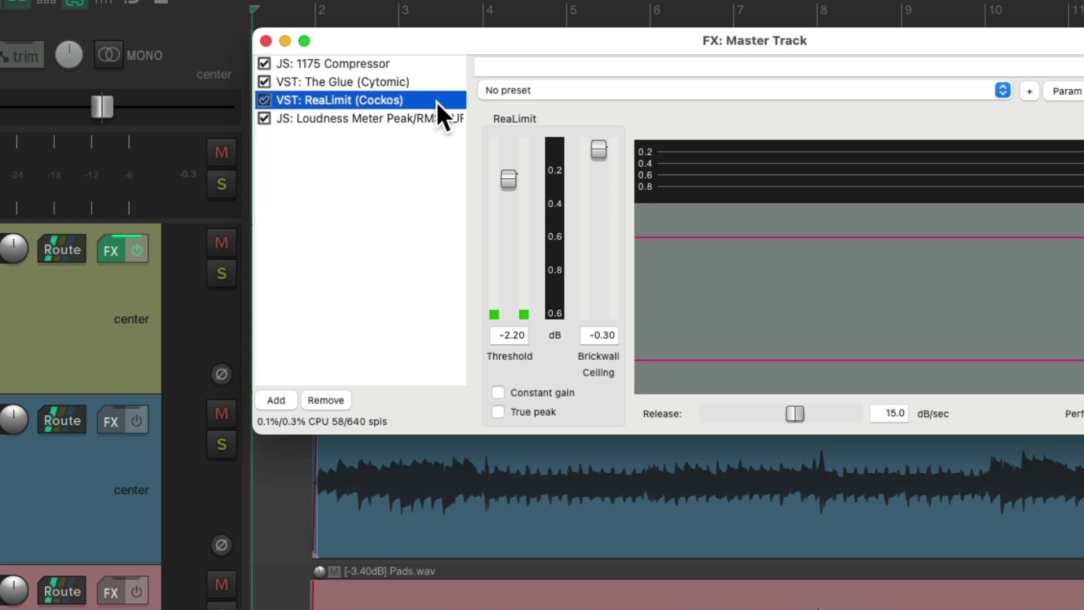
click(438, 118)
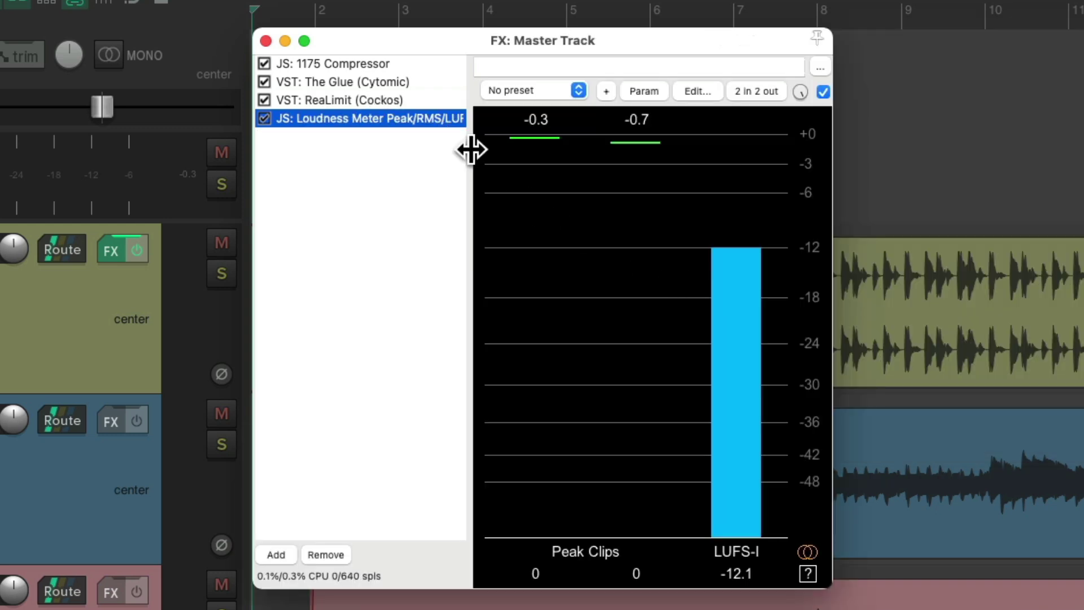
click(423, 98)
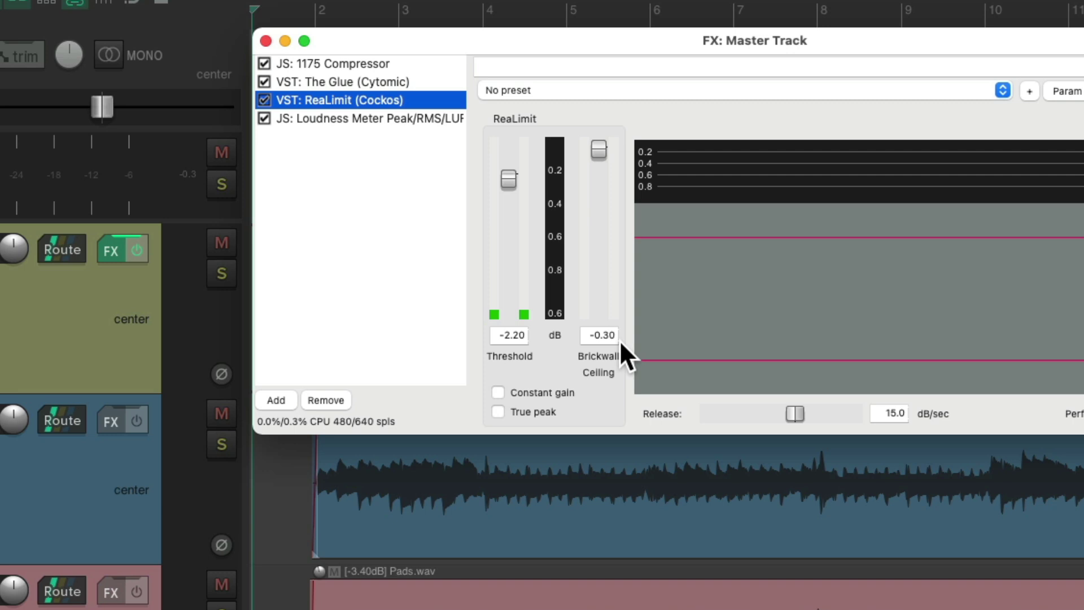
click(423, 119)
Reset the loudness meter and play to read -0.3/-0.7 dB peaks and -12.0 LUFS
click(643, 130)
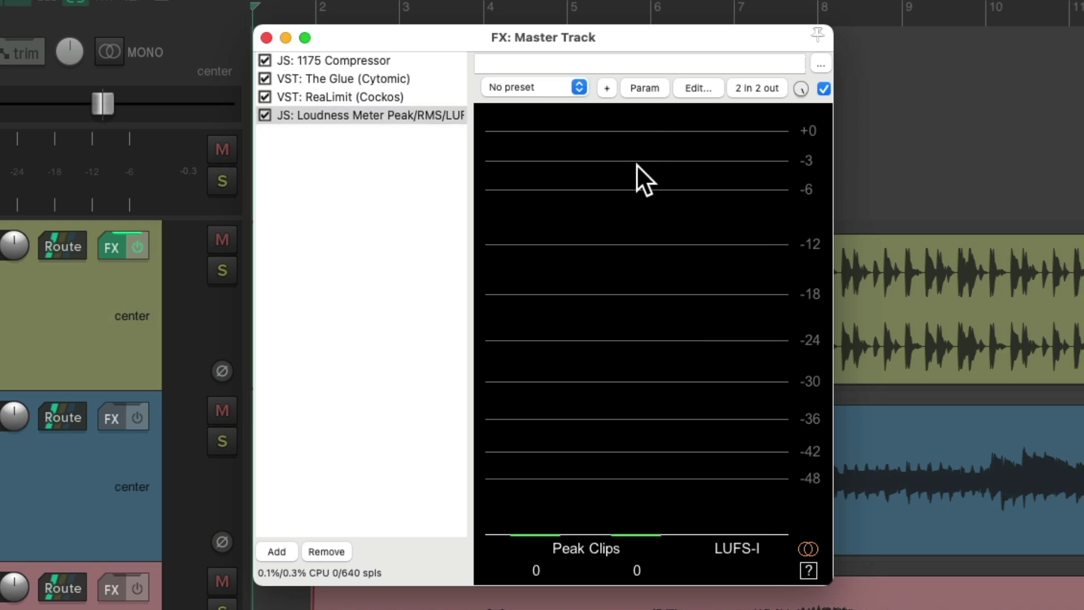
key(space)
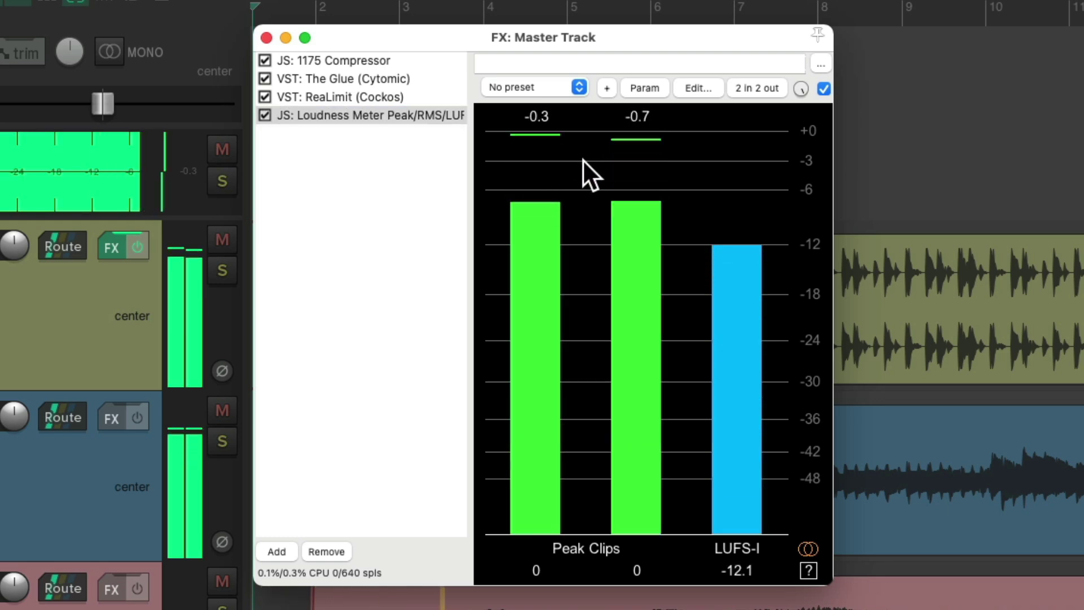
key(space)
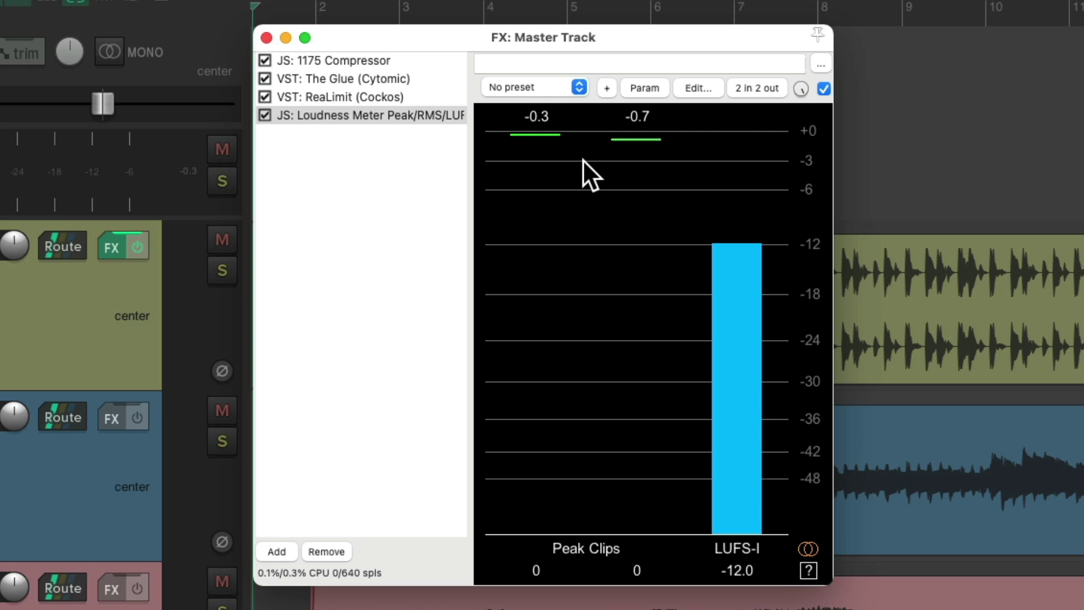
Bypass all master effects and play the mix, which now peaks at +0.8 dB
click(266, 39)
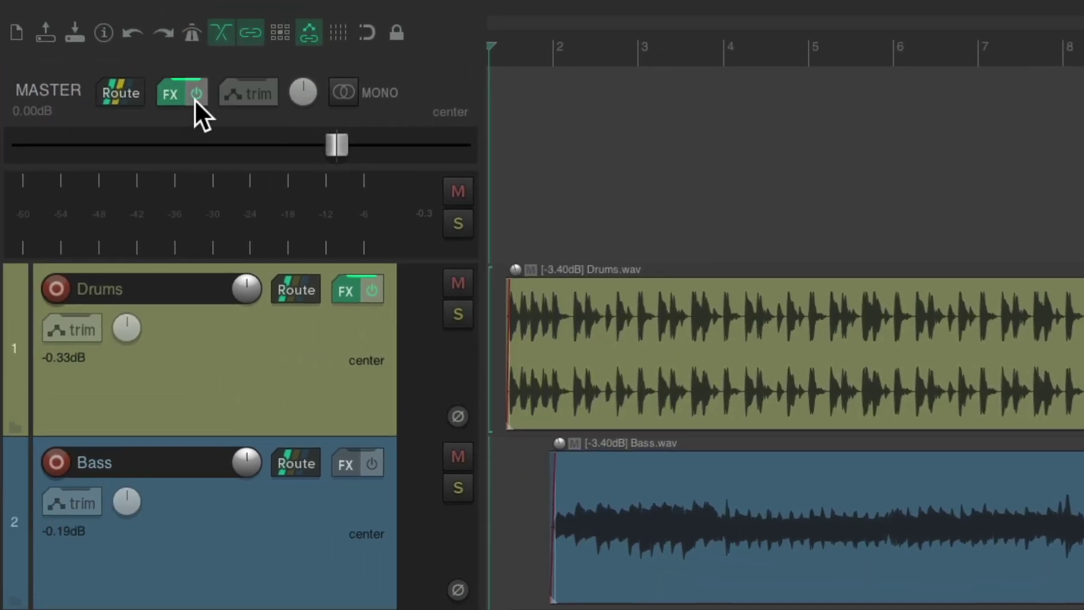
click(195, 97)
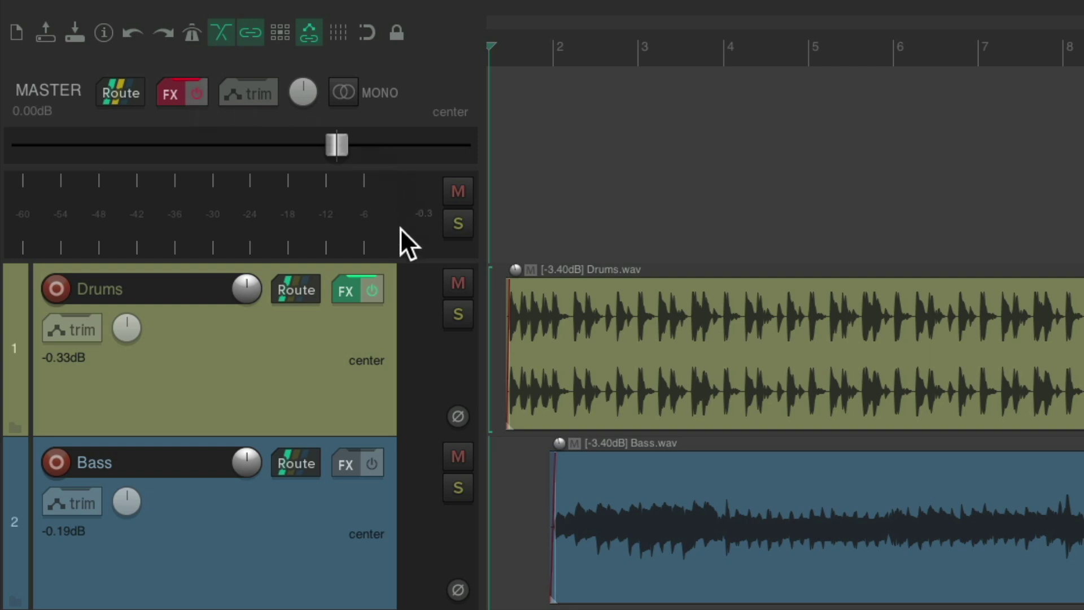
key(space)
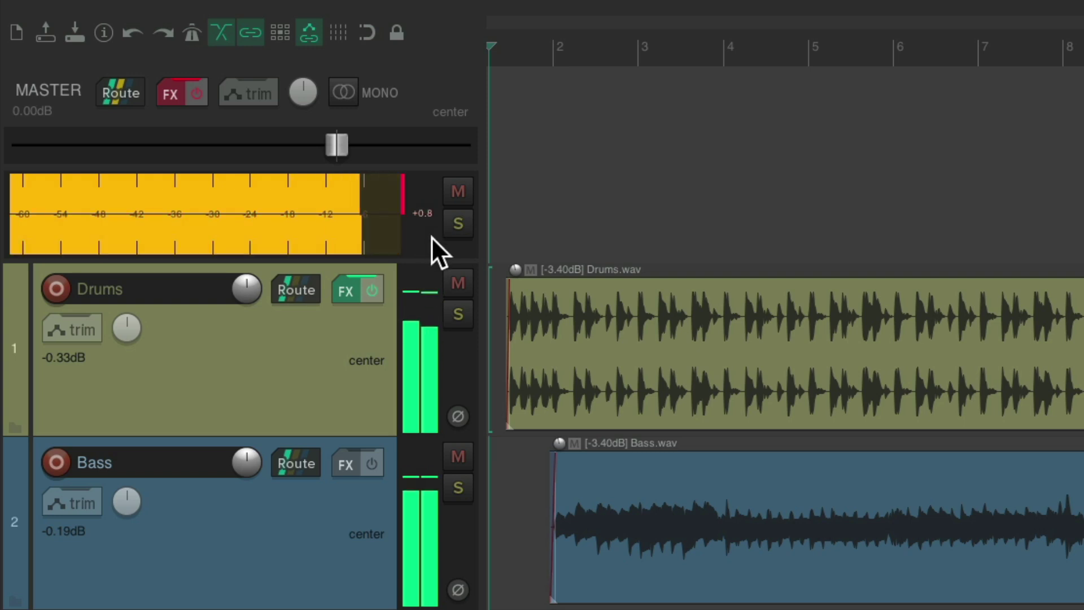
key(space)
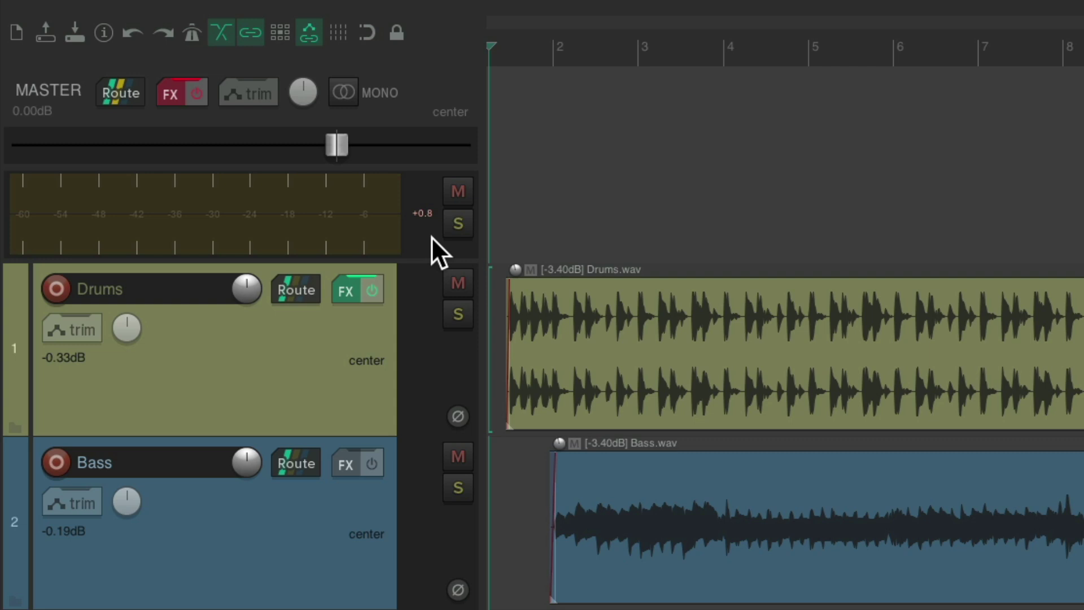
Dry-run render the master mix from File > Render, showing +0.8 peak, 36 clips, -12.6 LUFS
mouse_move(249, 7)
click(138, 13)
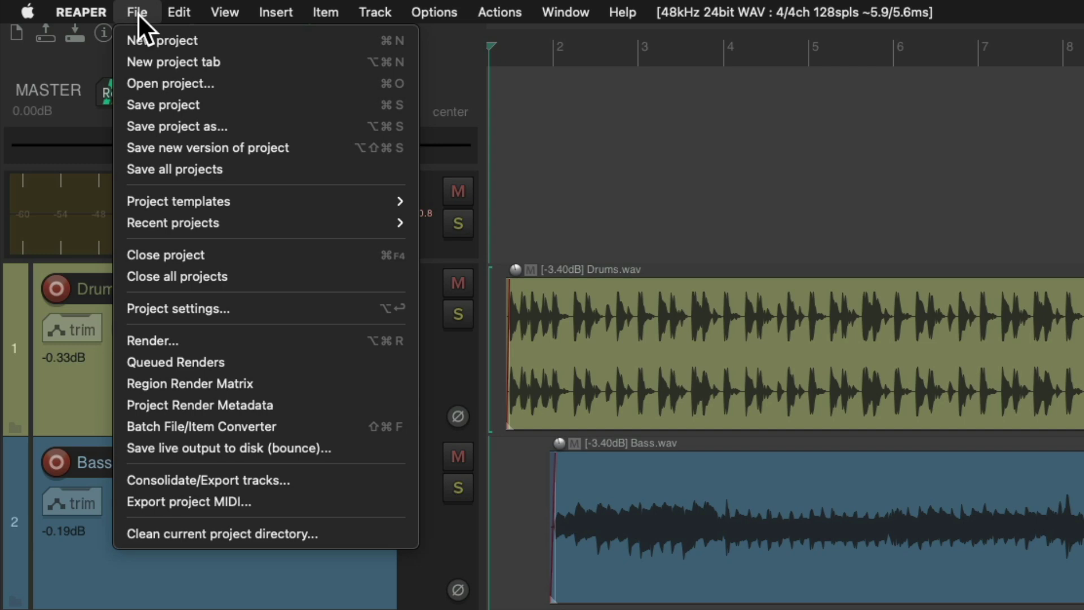
click(130, 344)
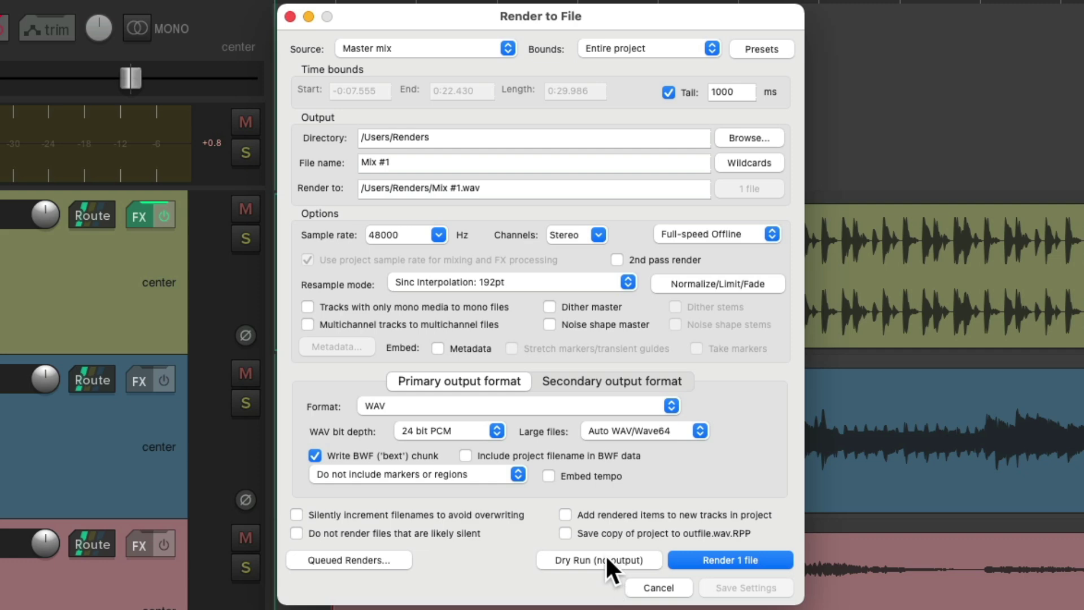
click(605, 555)
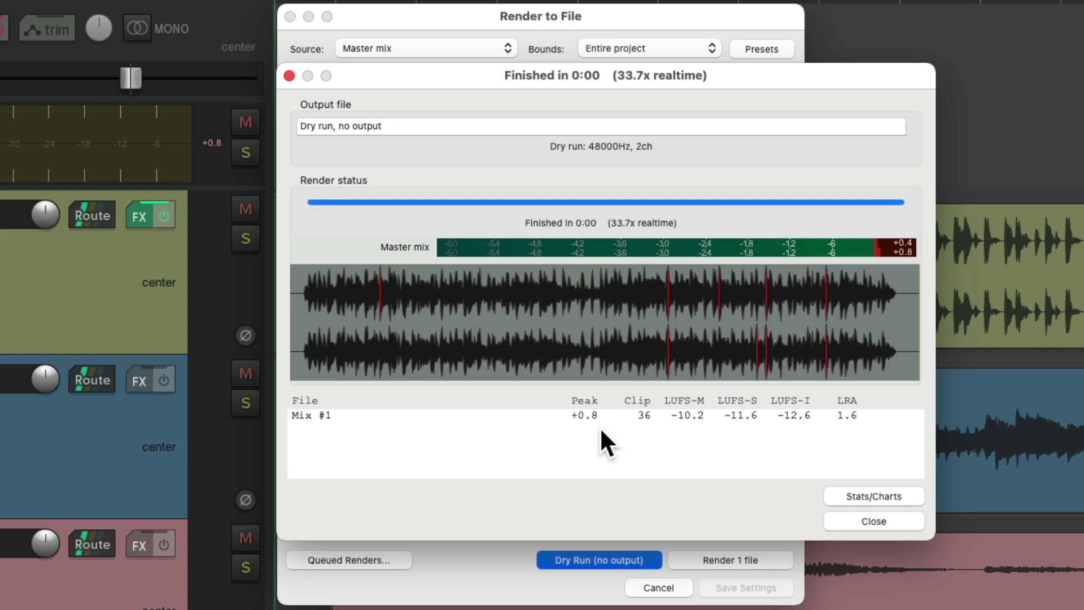
Close the render report and lower the master track volume to -1.1 dB
click(884, 515)
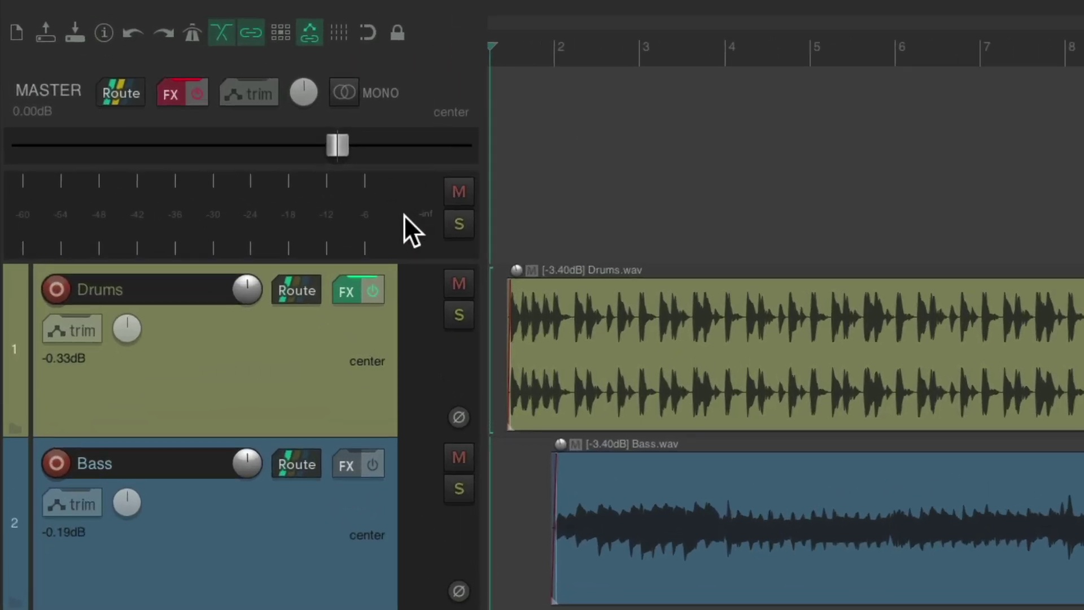
click(134, 100)
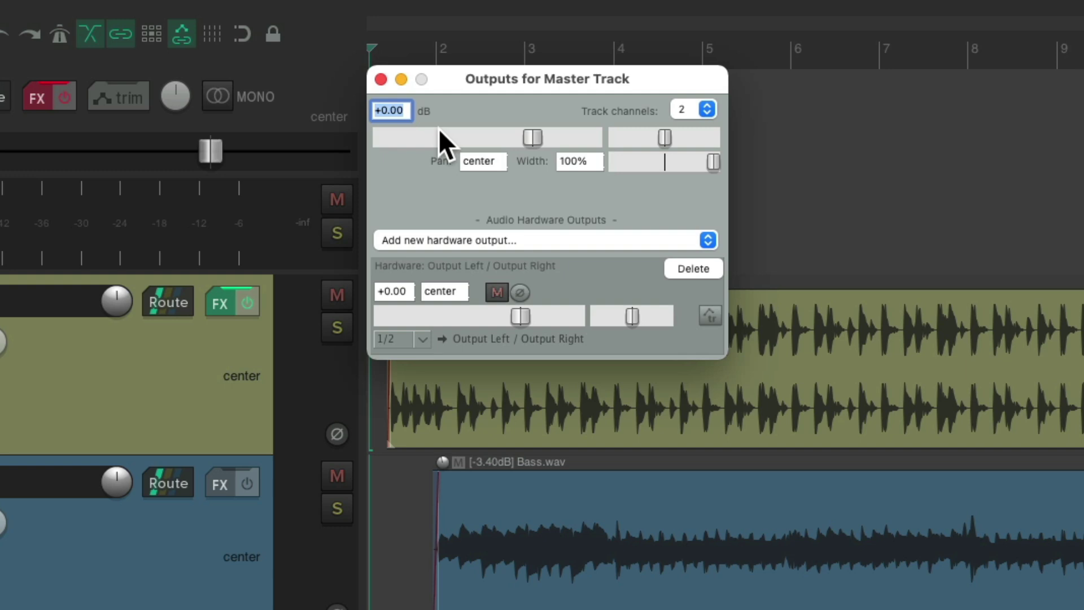
text(-0.8)
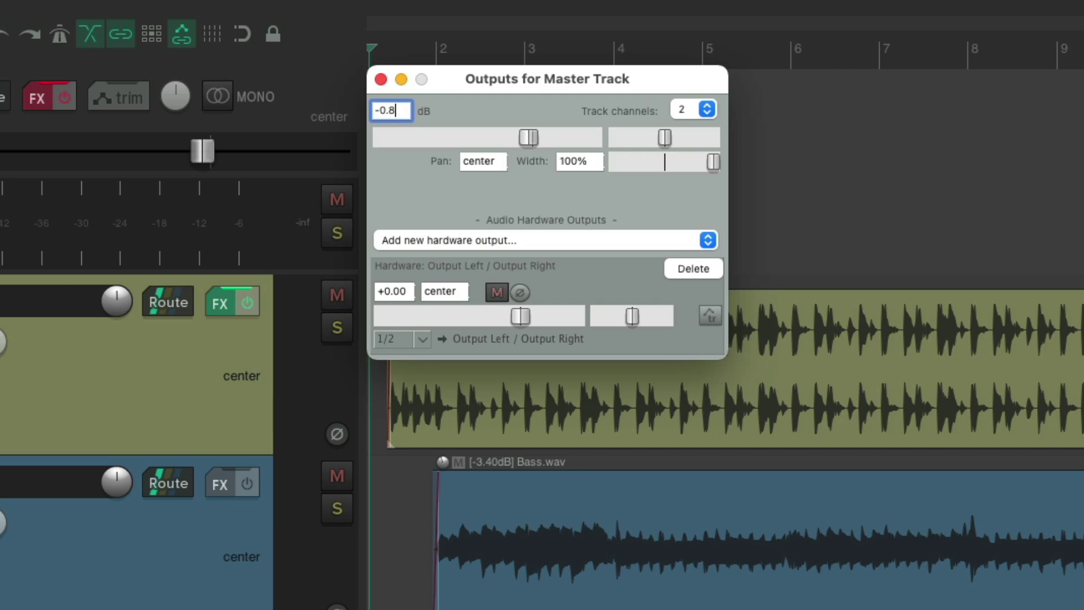
key(BackSpace)
key(BackSpace)
key(BackSpace)
key(BackSpace)
text(-1.1)
key(Return)
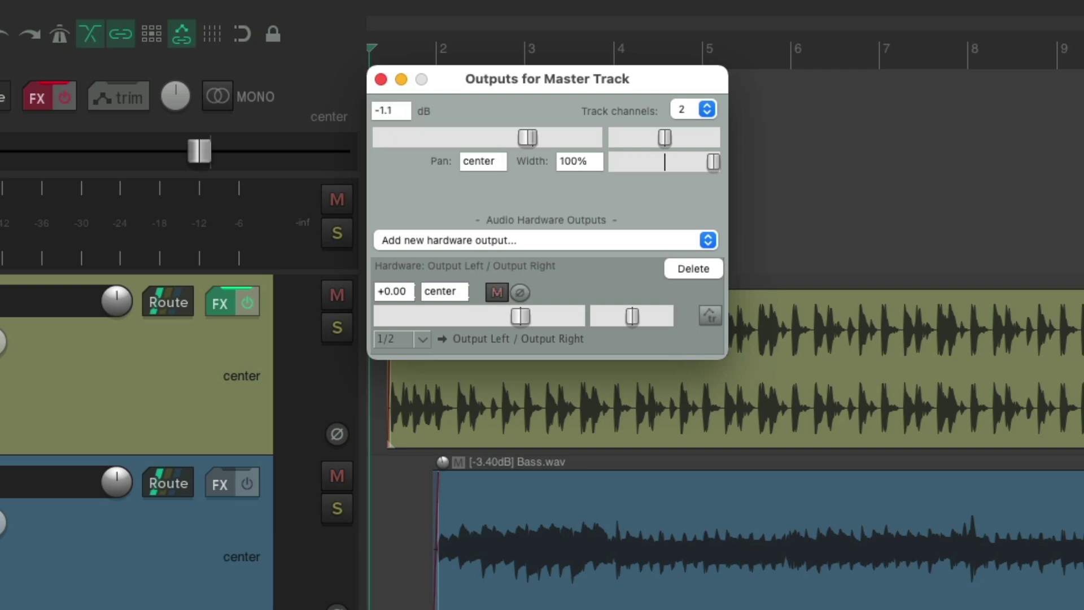
key(Escape)
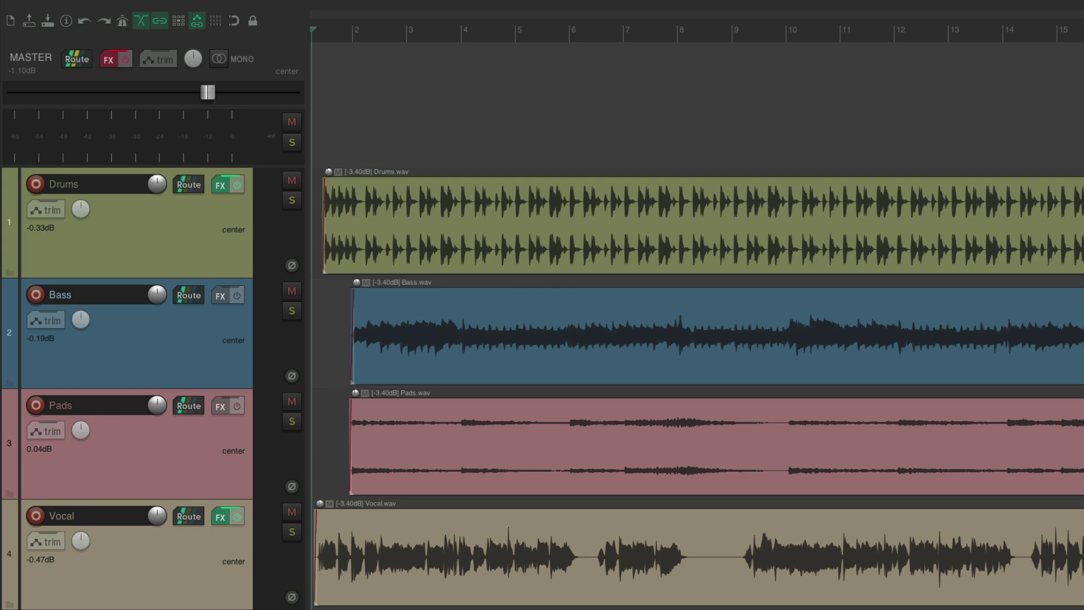
Dry-run render again to confirm a -0.3 dB peak with zero clips
key(ctrl+alt+r)
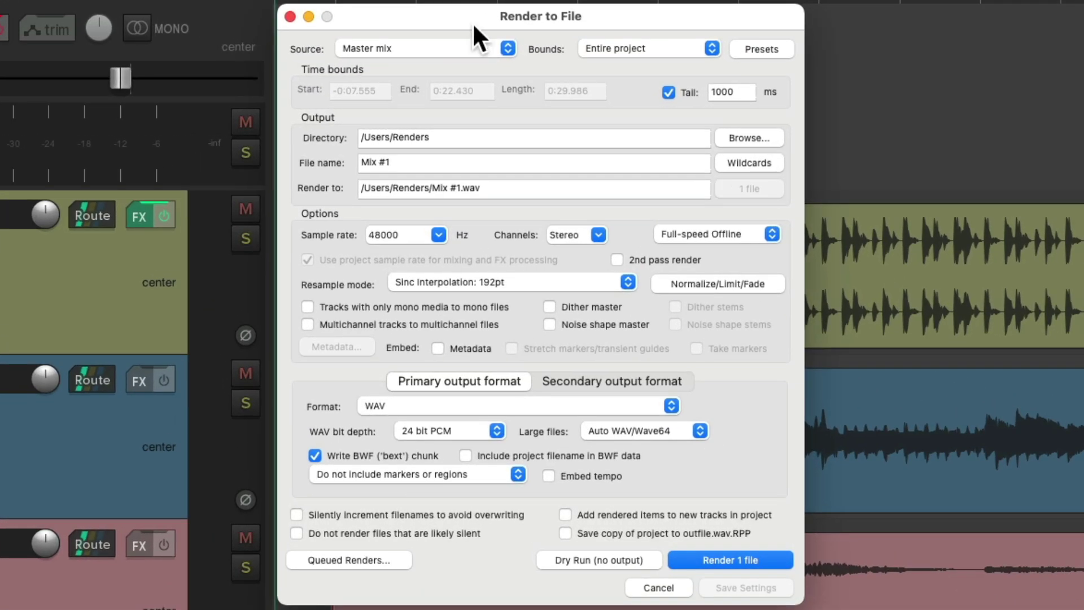
click(639, 563)
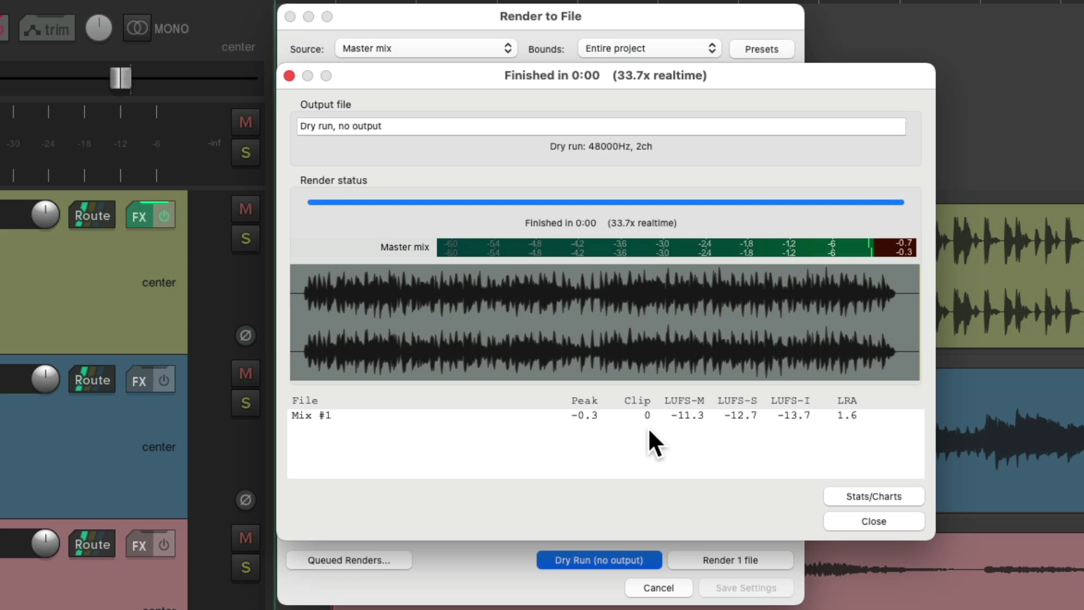
click(845, 518)
Reset the master volume to 0 dB and bring back the Render to File settings
key(Escape)
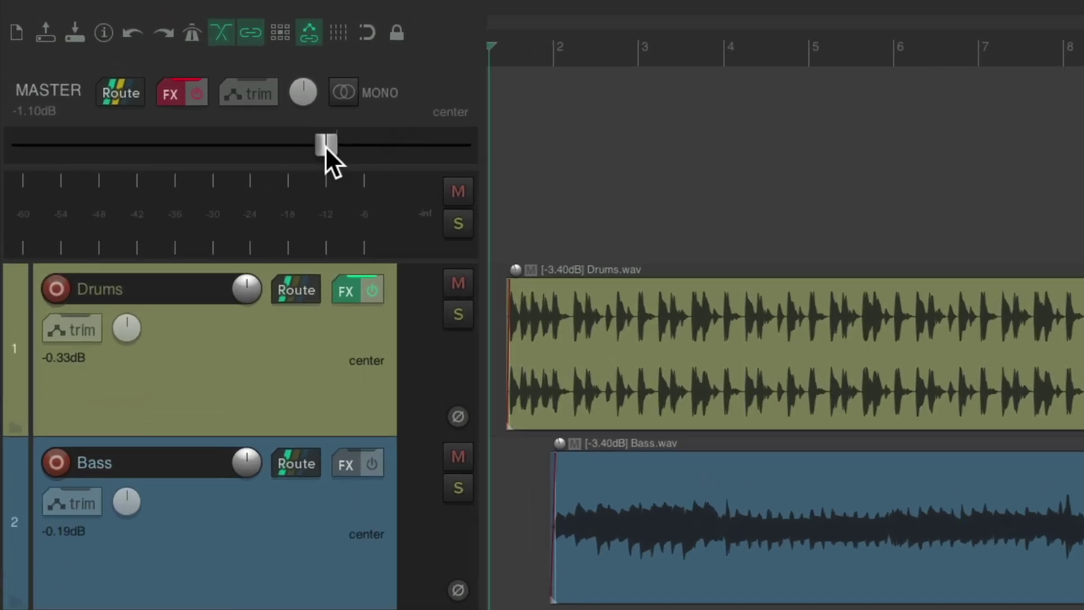
double_click(325, 147)
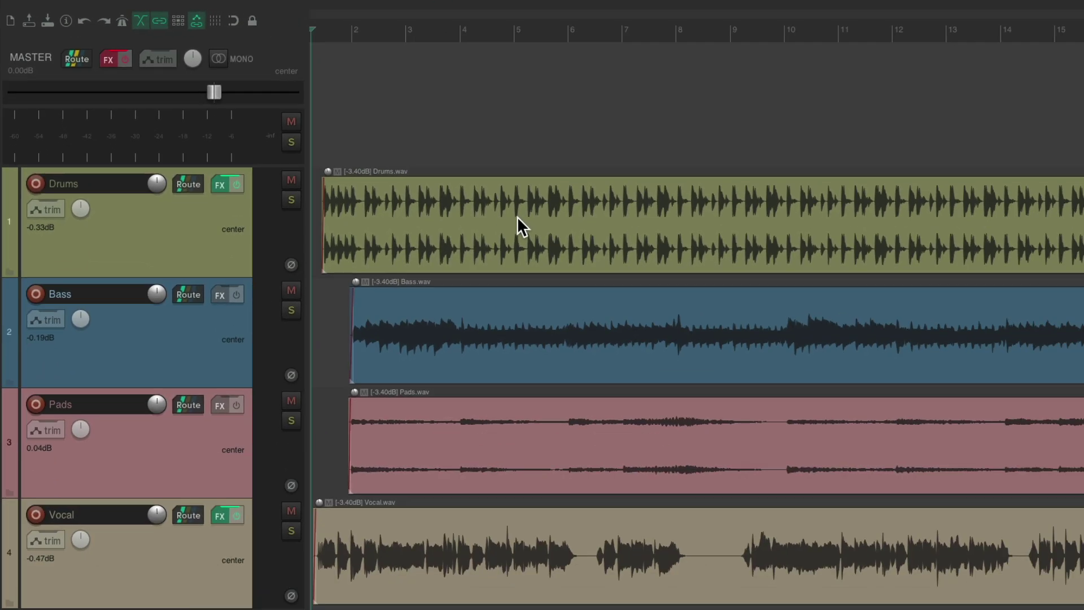
key(super+alt+r)
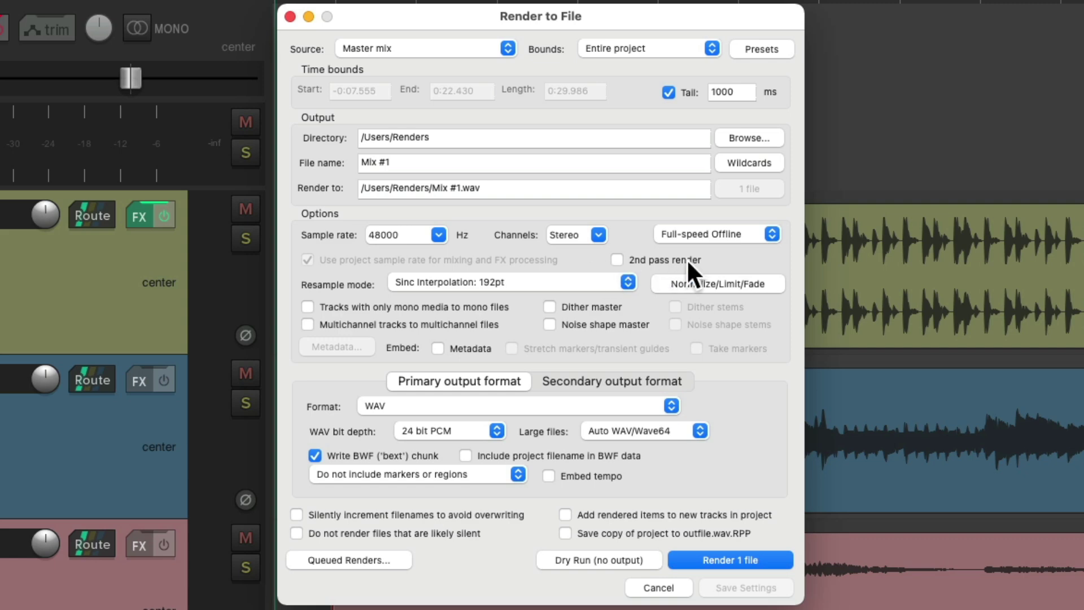
Make the render normalize the master mix to a Peak level of -0.3 dB
click(711, 283)
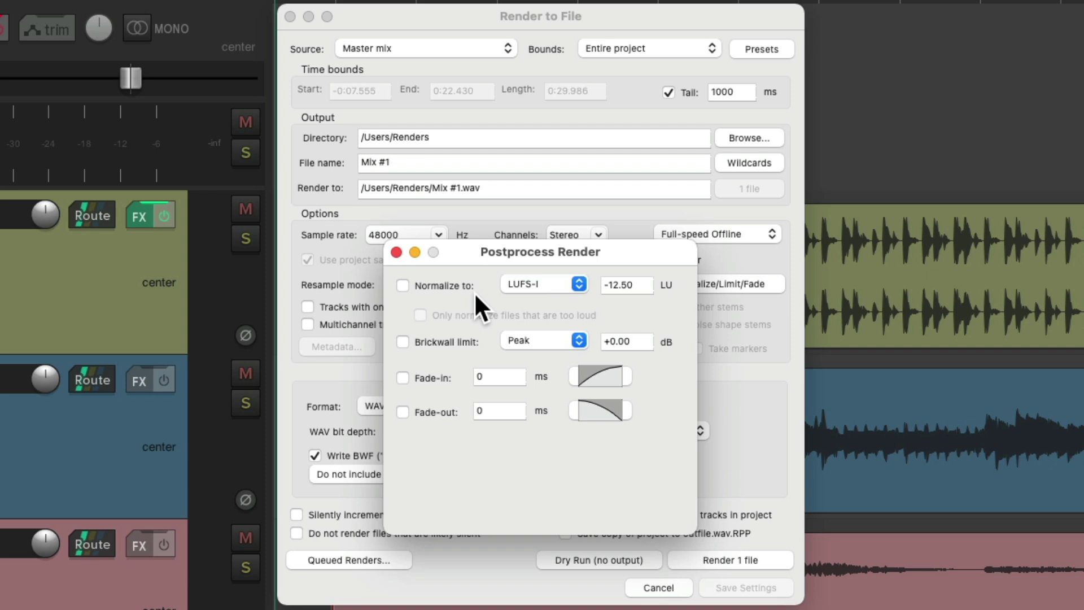
click(405, 285)
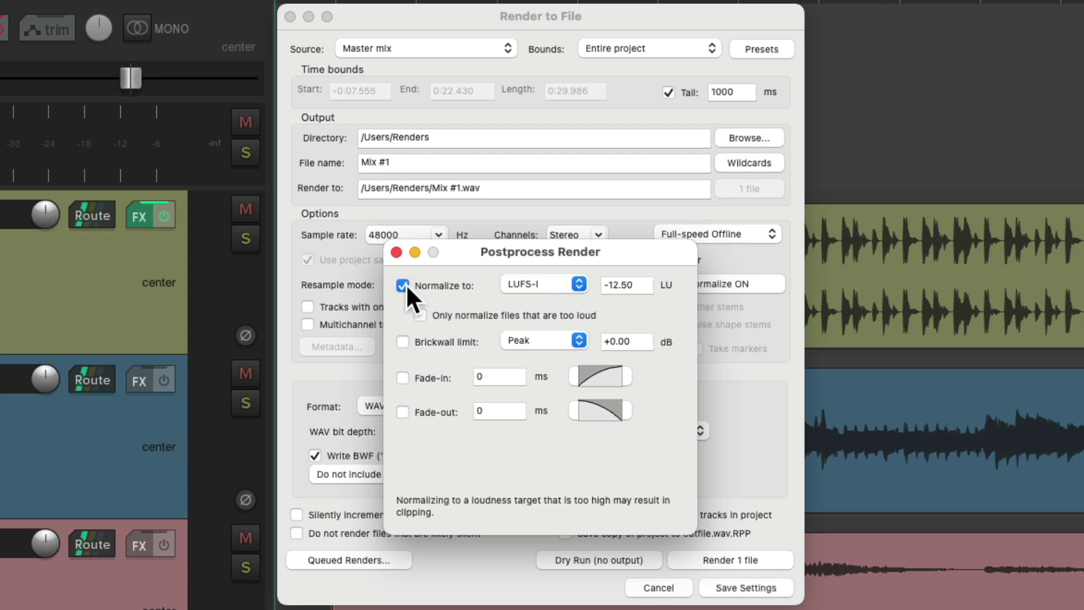
click(580, 285)
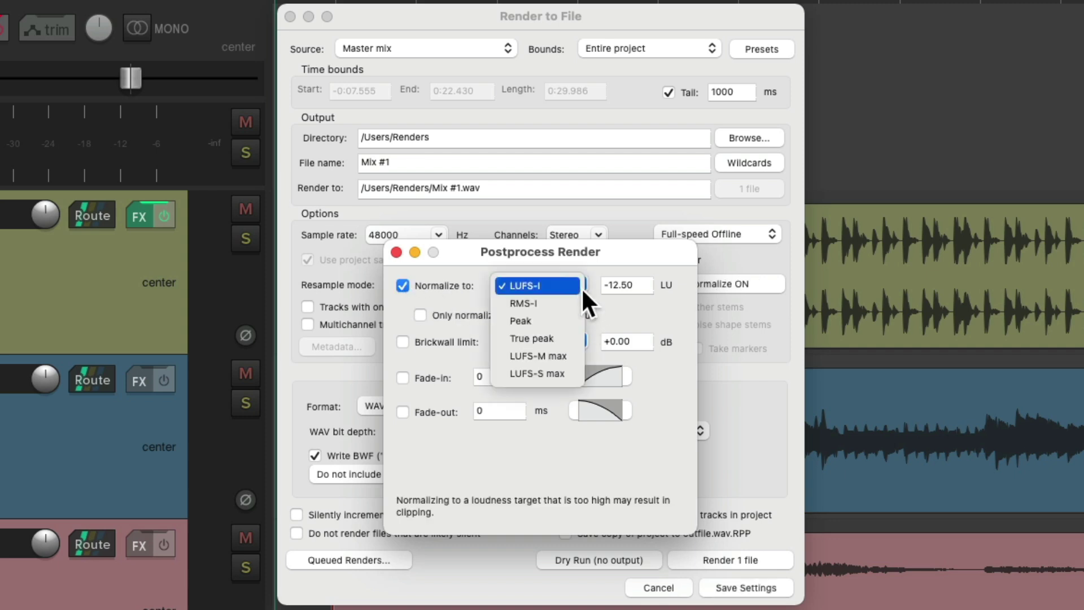
click(567, 325)
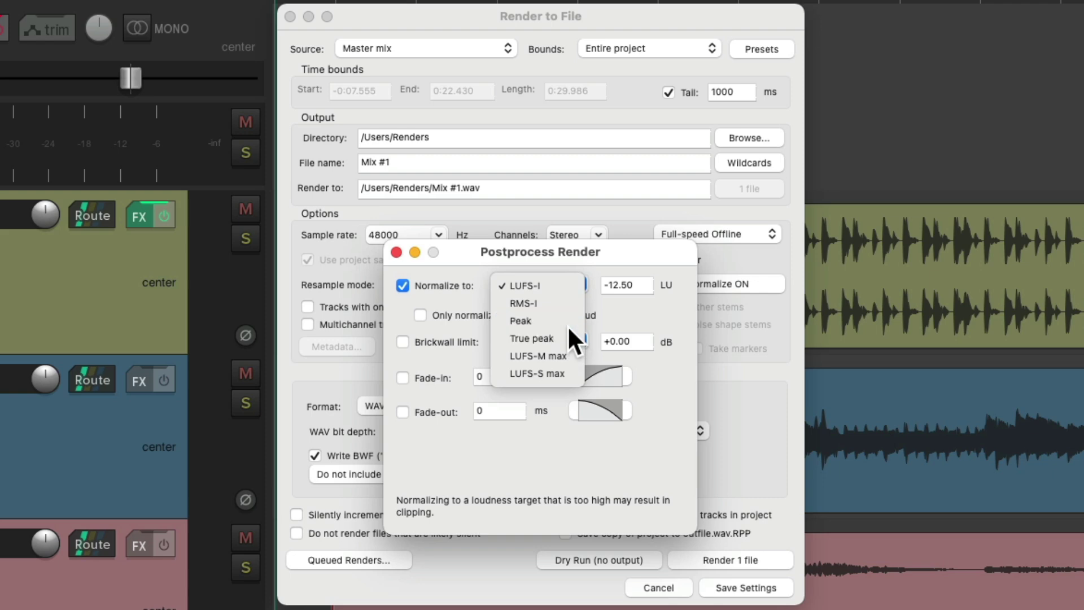
click(647, 284)
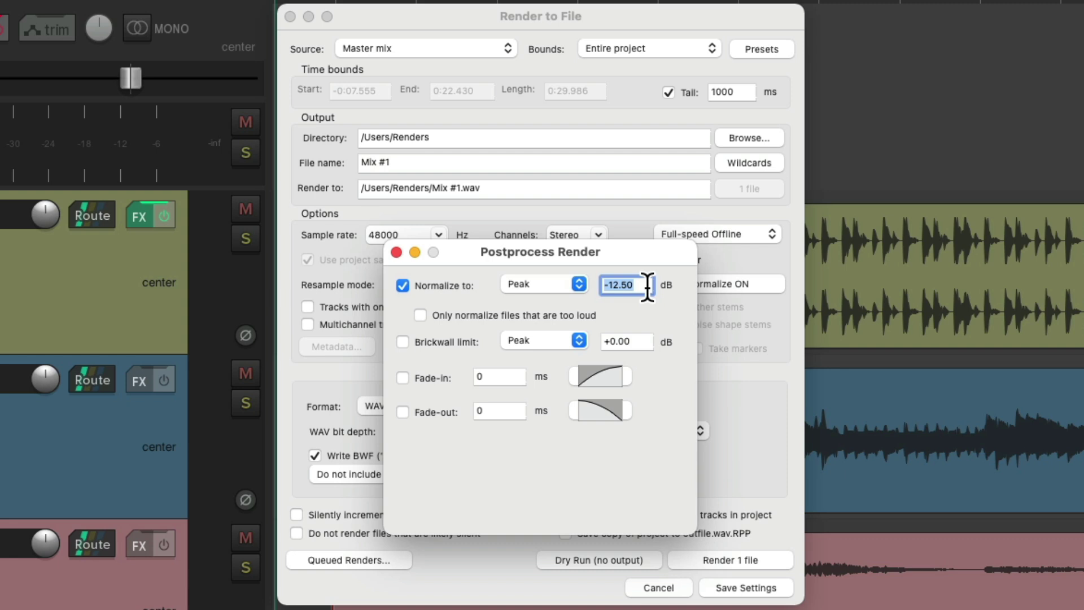
text(-0.3)
click(397, 252)
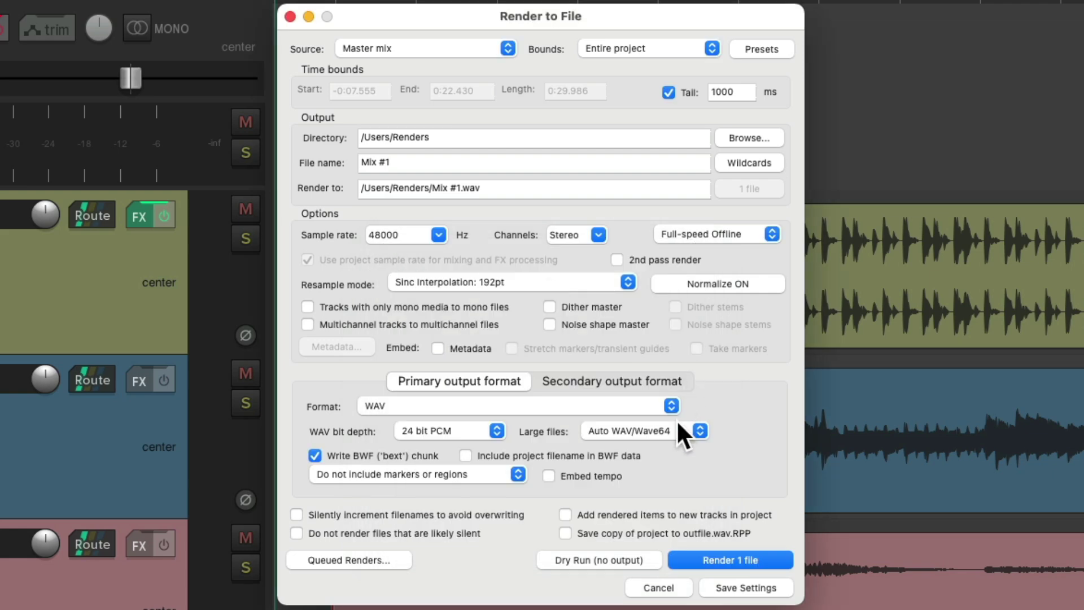
click(611, 557)
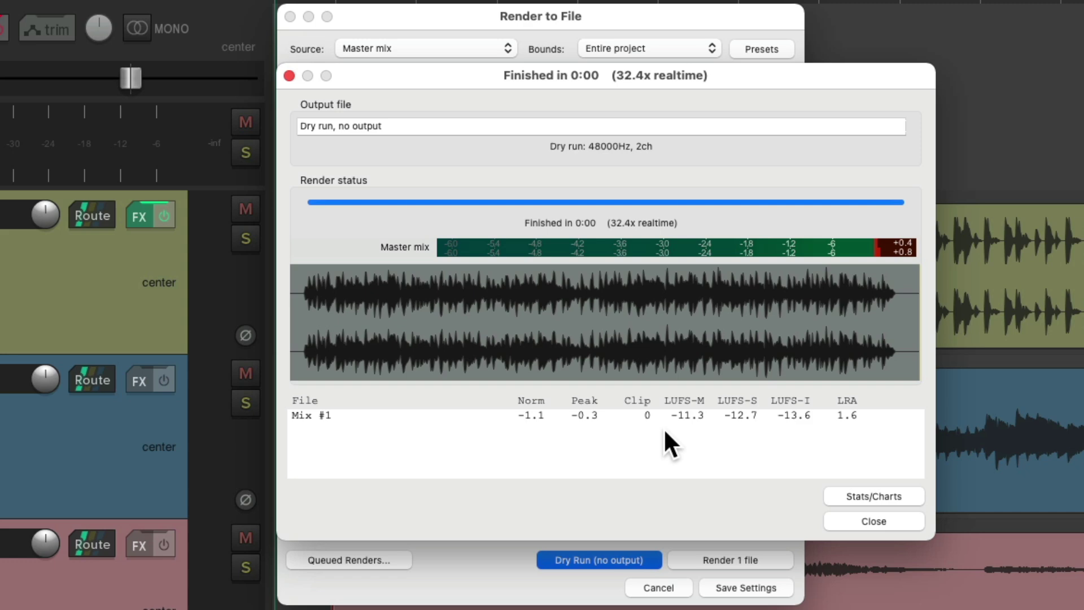
Turn off render normalization and dry-run again, showing a +0.8 peak and 36 clips
click(860, 521)
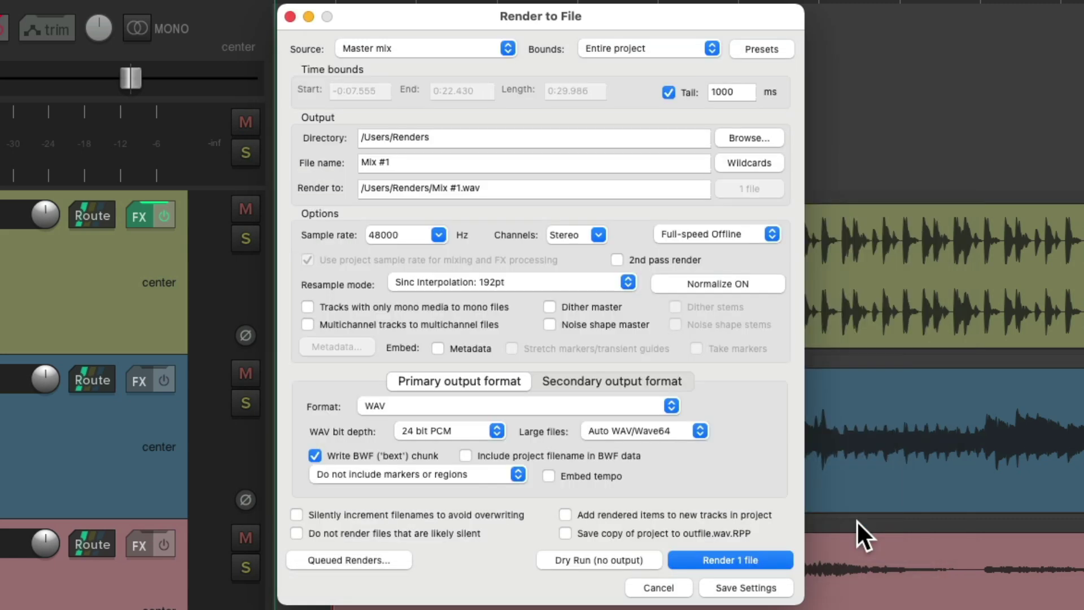
click(721, 284)
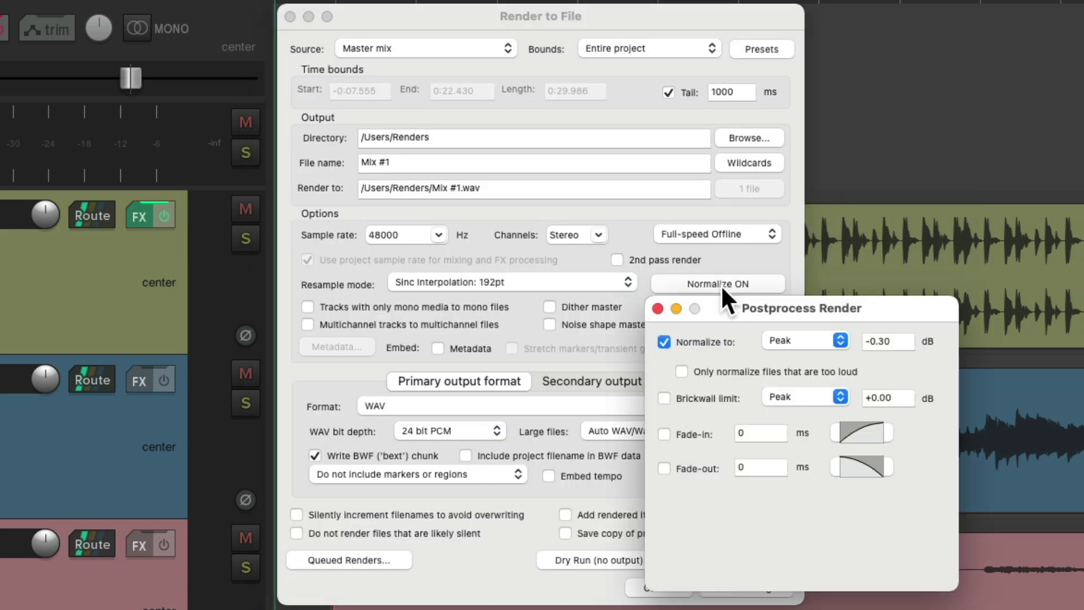
click(662, 341)
click(658, 308)
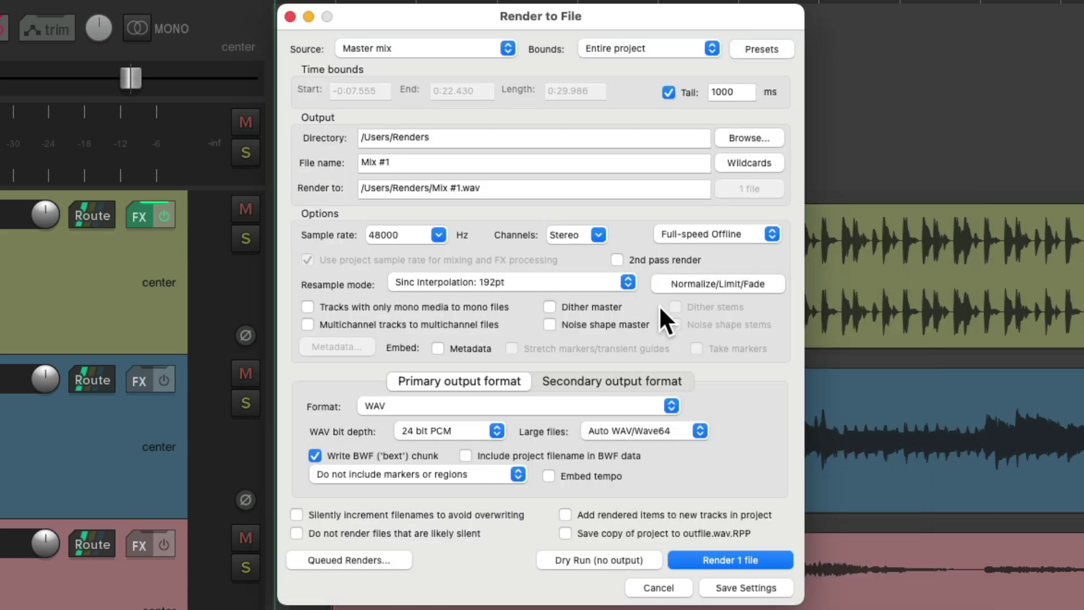
click(615, 559)
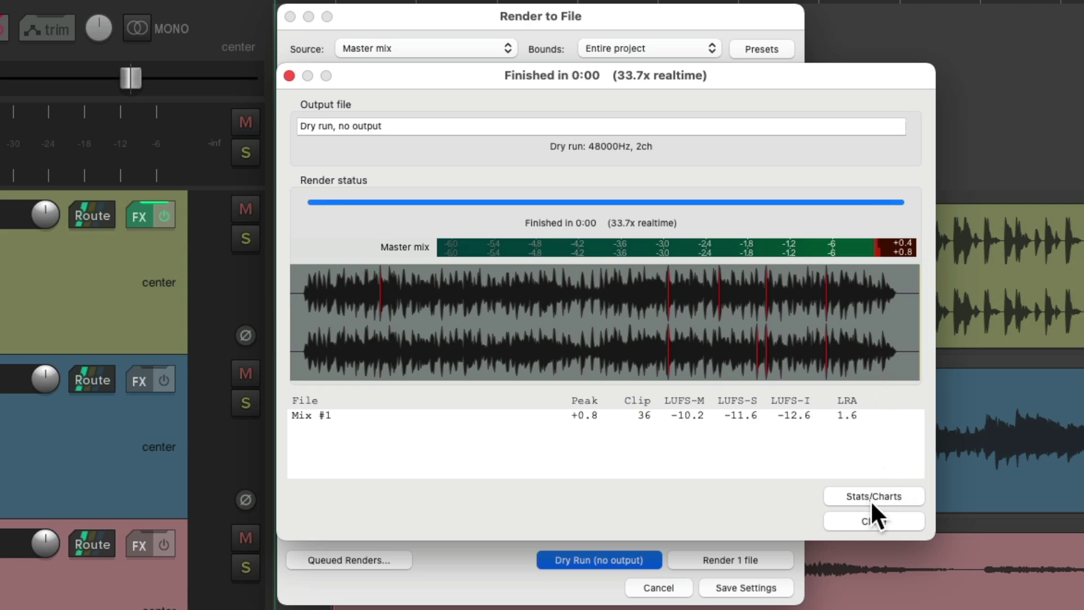
Move the edit cursor to the mix's first clipped sample, around bar 3, via the render stats
click(904, 496)
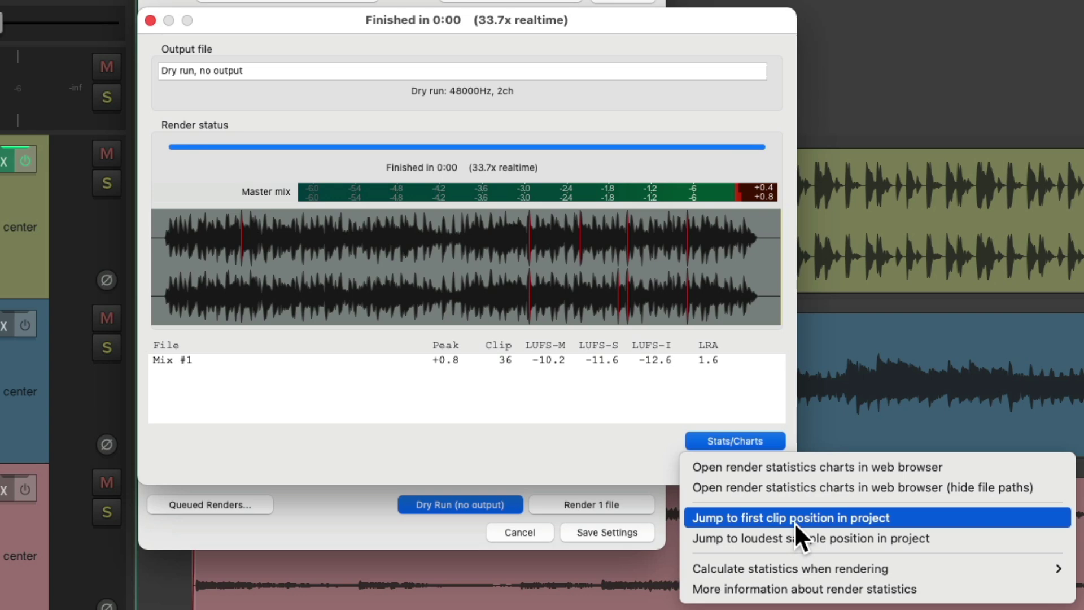
click(794, 520)
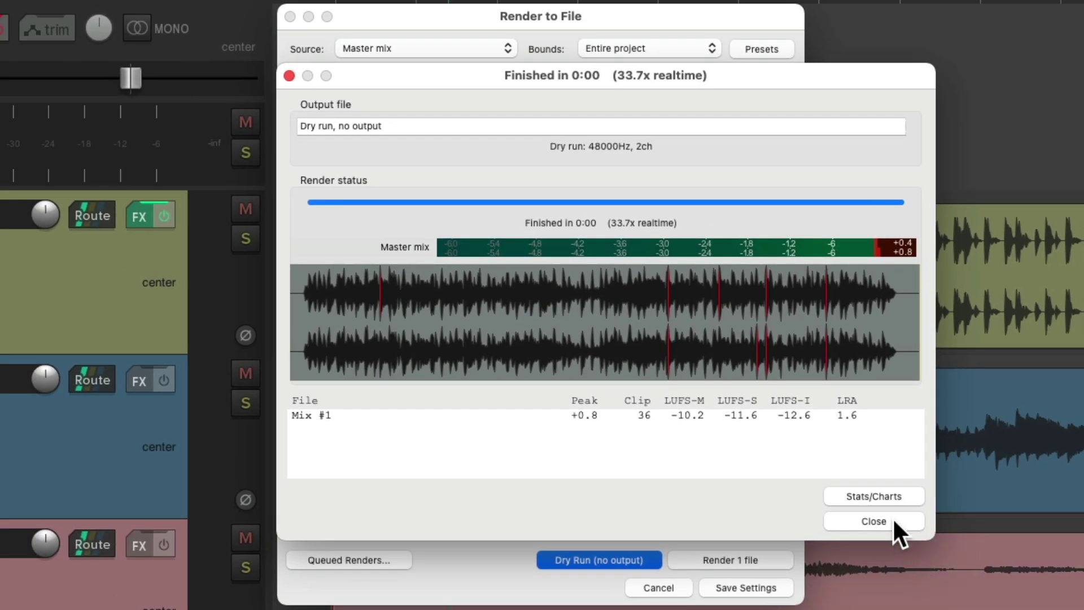
click(894, 521)
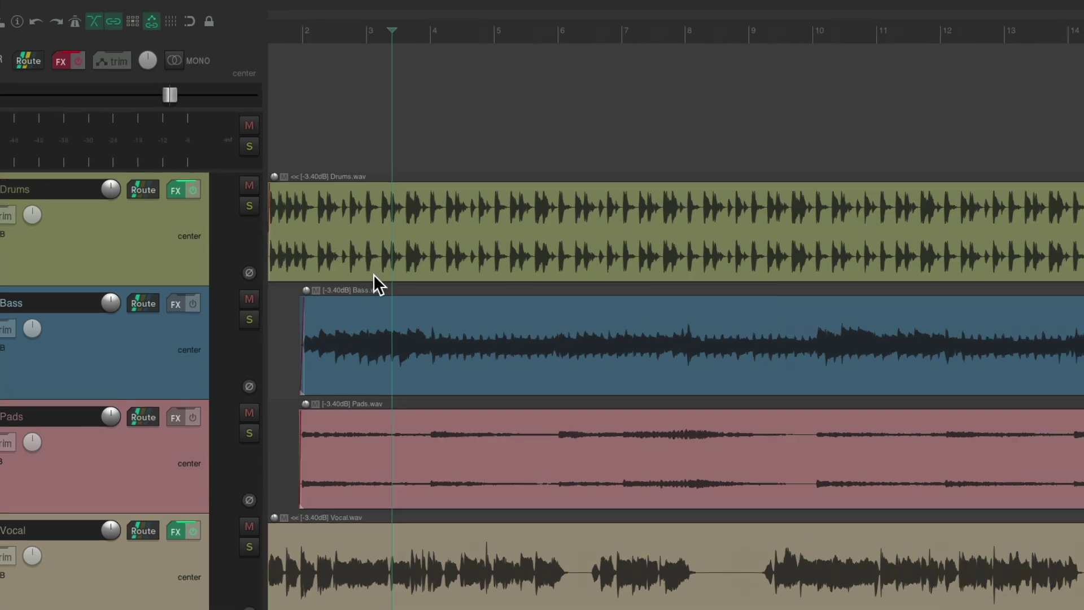
Split the Drums item on both sides of the first clipped hit and lower that section to -5.70 dB
scroll(414, 272, up, 8)
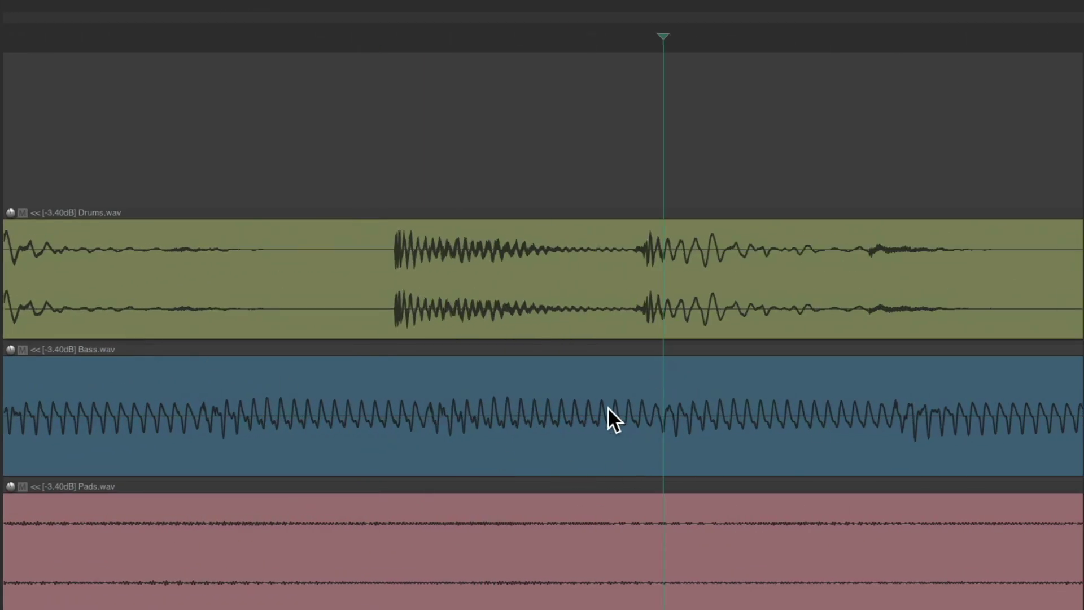
scroll(608, 407, right, 3)
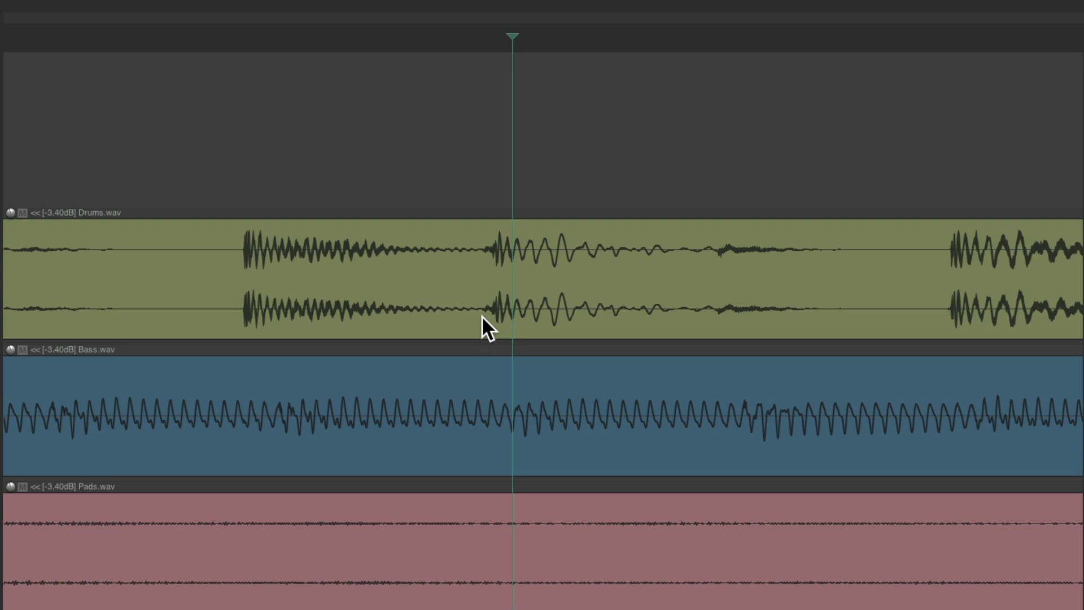
click(479, 285)
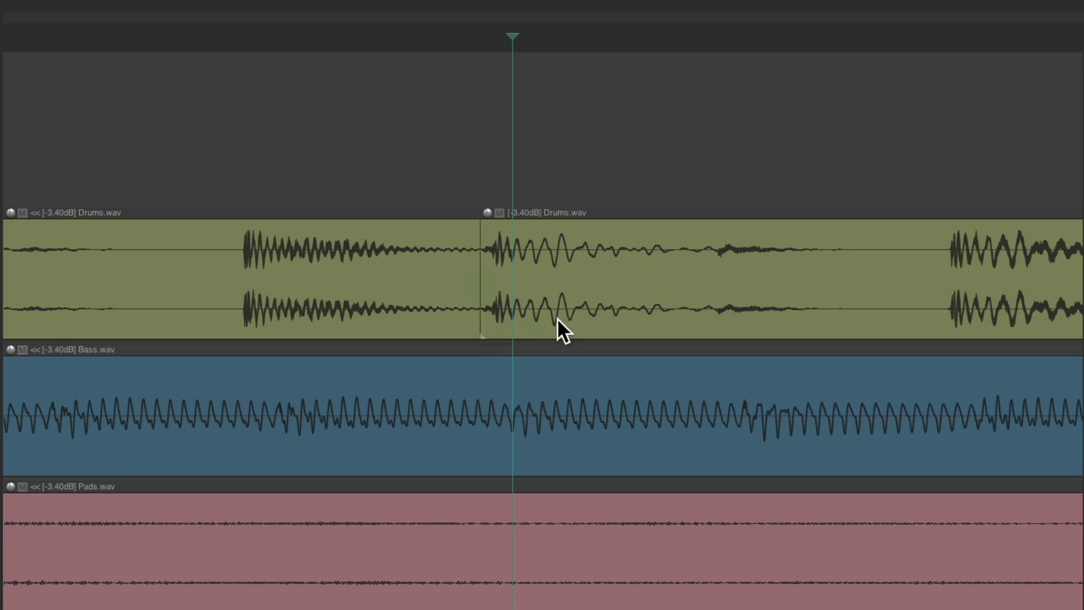
click(891, 286)
drag(488, 212, 487, 231)
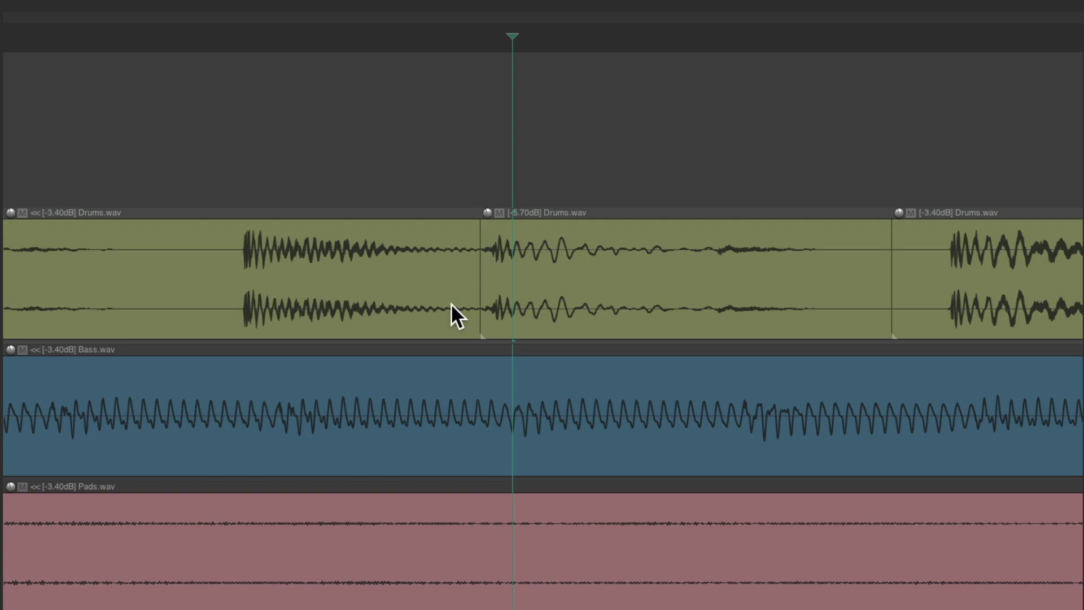
Dry-run the render again, now showing a +0.8 peak and 35 clips, and bring up the Stats/Charts options
key(super+alt+r)
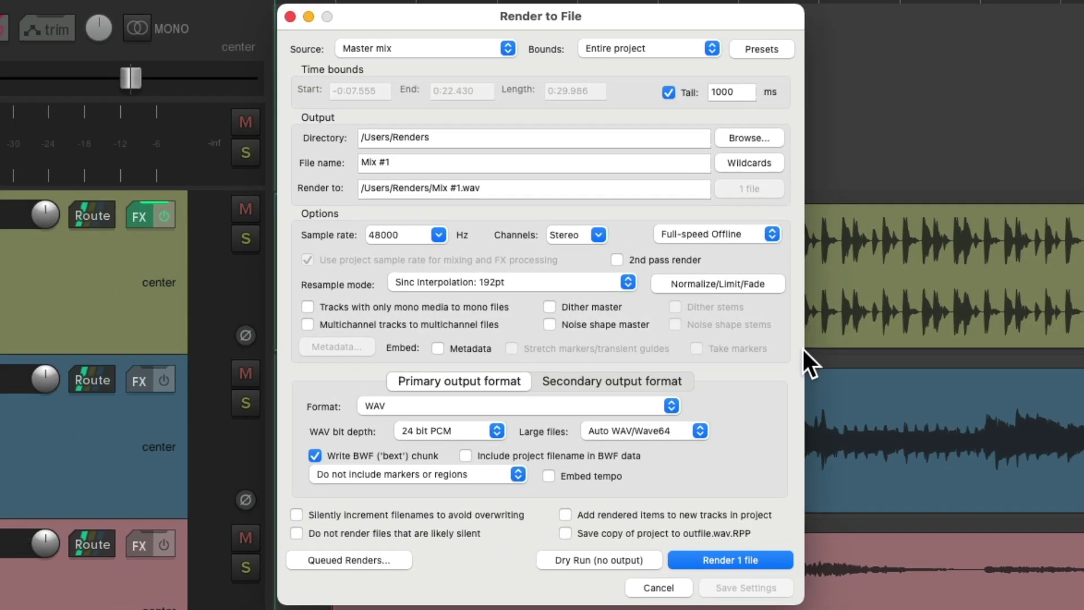
click(642, 562)
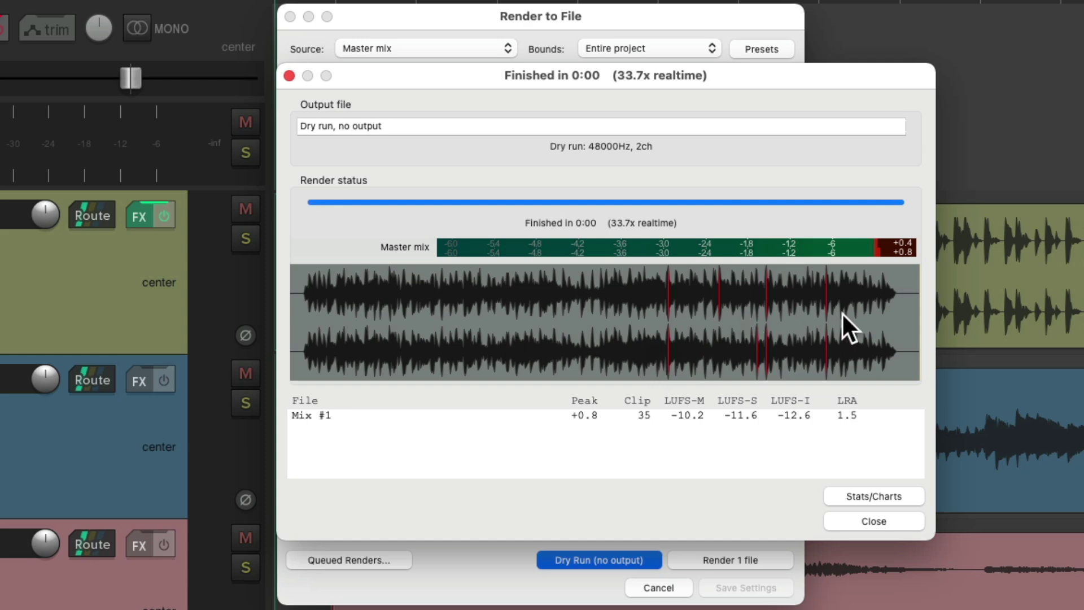
click(903, 497)
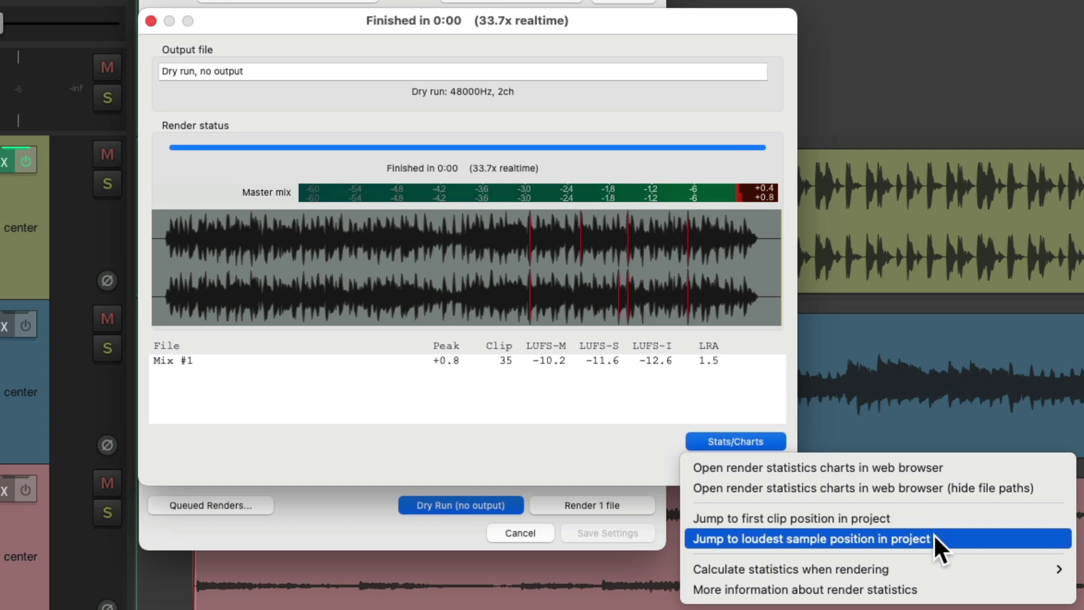
Jump to the loudest sample, split the Drums item at that hit near bar 11, and lower it to -4.60 dB
click(934, 538)
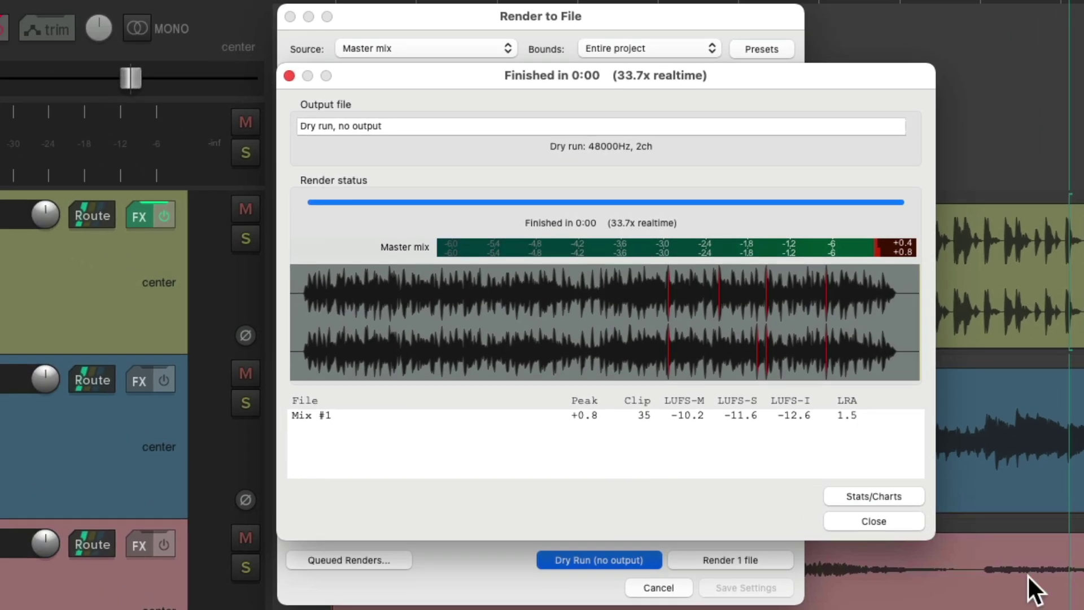
click(873, 520)
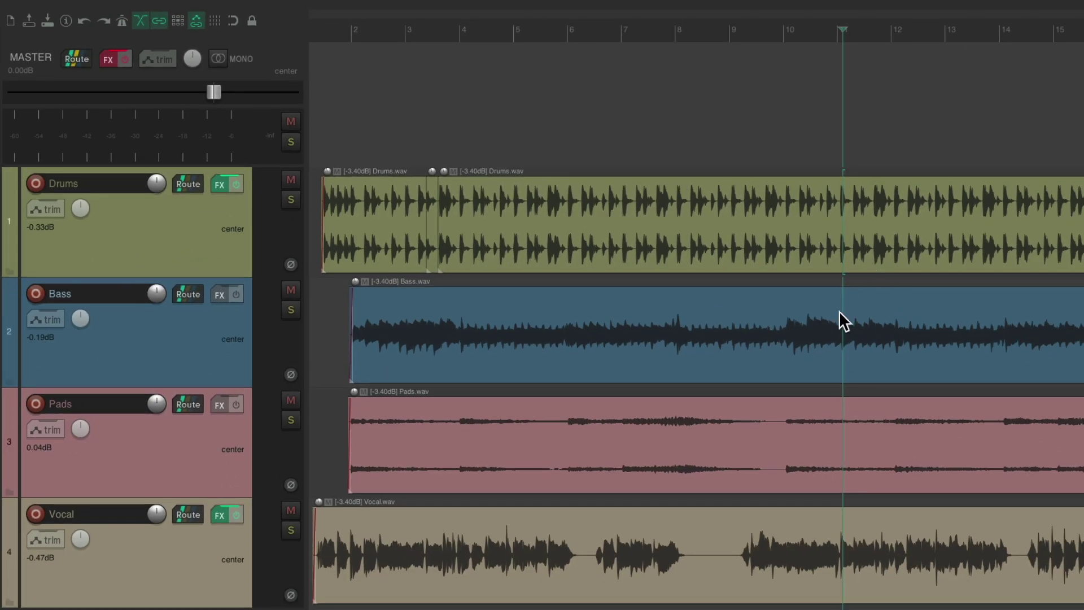
scroll(746, 350, up, 5)
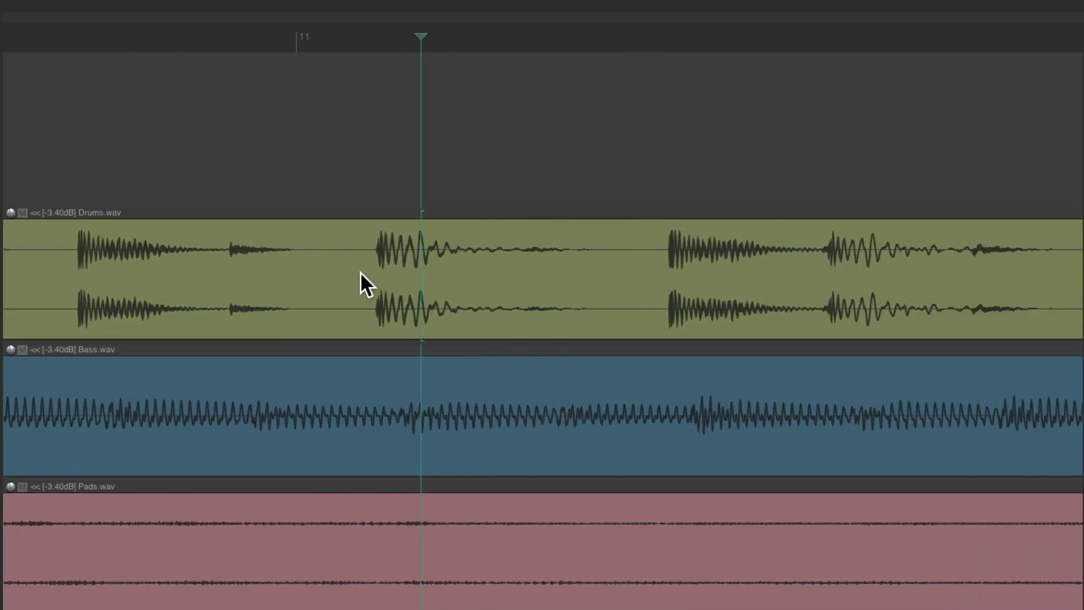
key(s)
key(s)
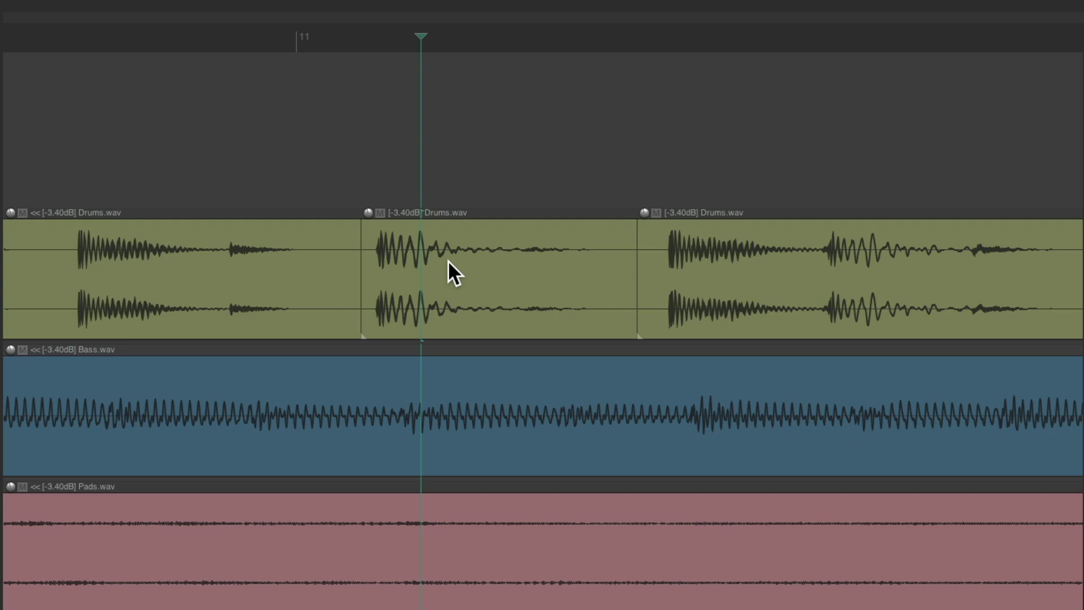
drag(369, 212, 370, 225)
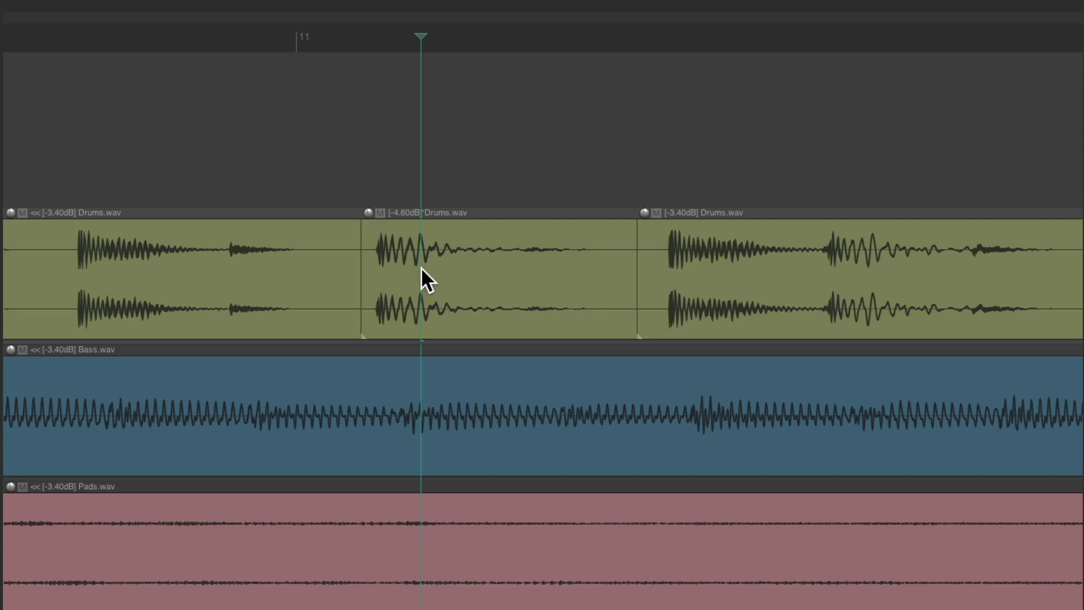
key(super+alt+r)
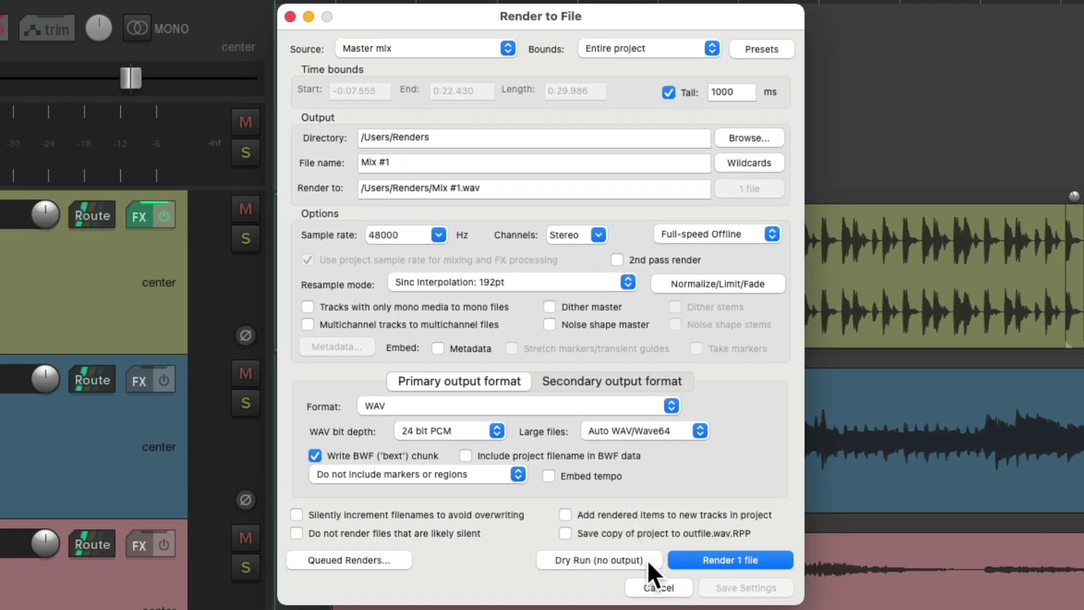
Run another dry render, now reporting a +0.5 peak and 21 clips, and bring up the Stats/Charts options
click(648, 559)
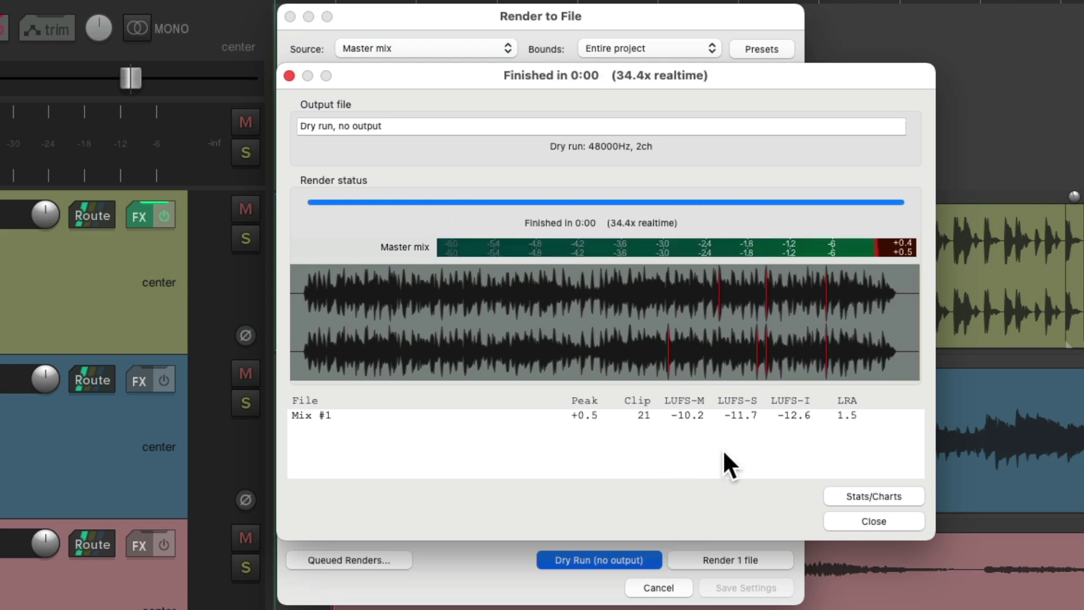
click(838, 495)
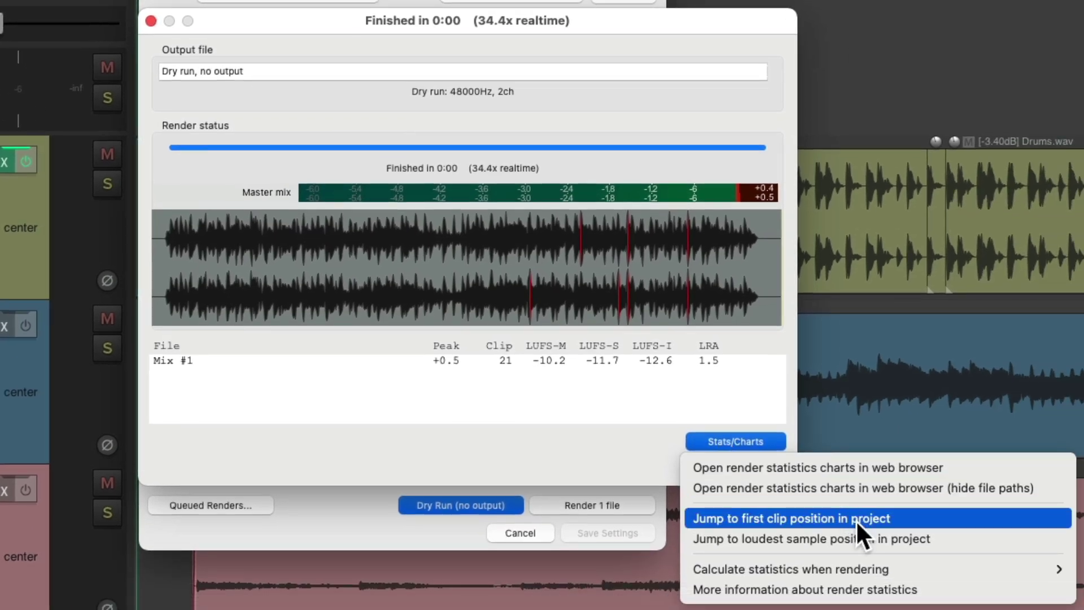